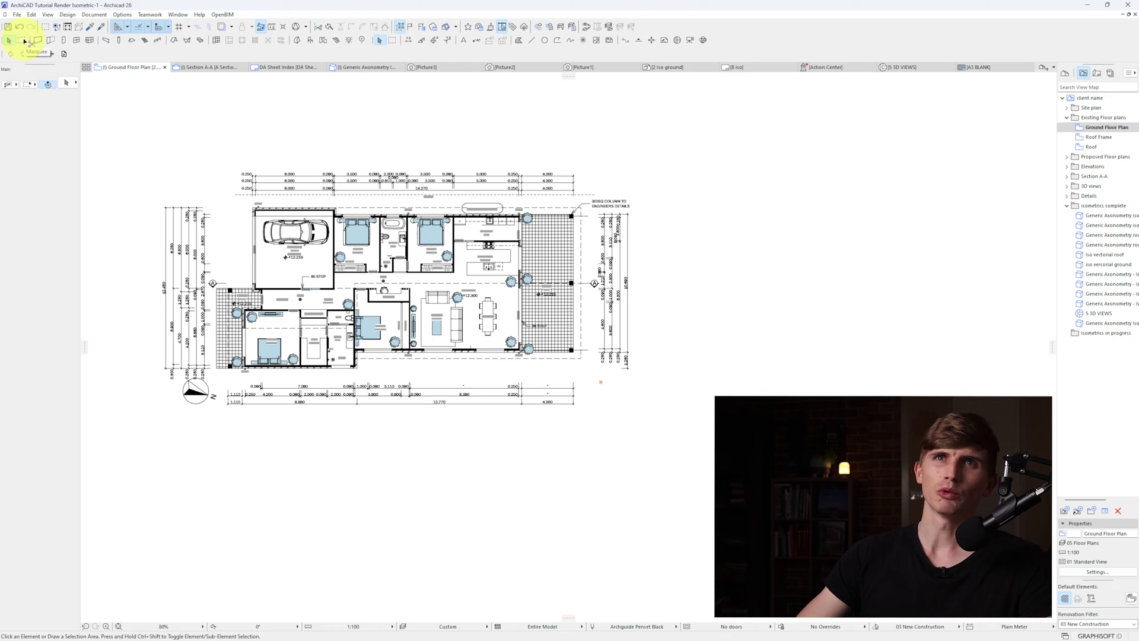
- Draw a marquee around the entire Ground Floor Plan and bring up its context menu
{"action": "left_click", "coordinate": [24, 41]}
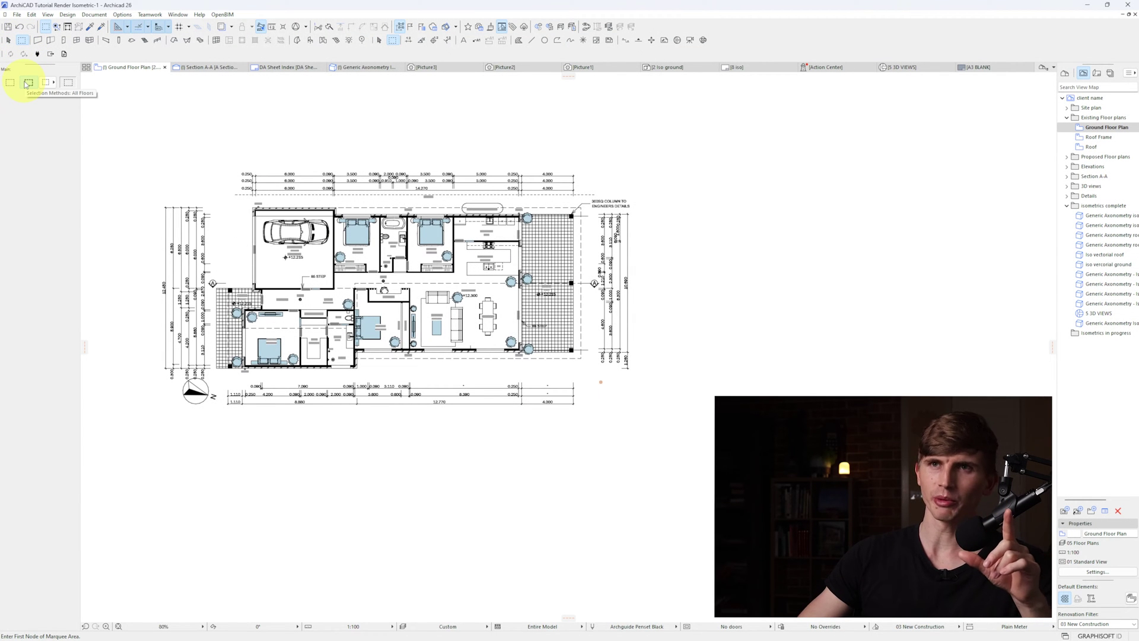
{"action": "left_click", "coordinate": [637, 404]}
{"action": "right_click", "coordinate": [523, 449]}
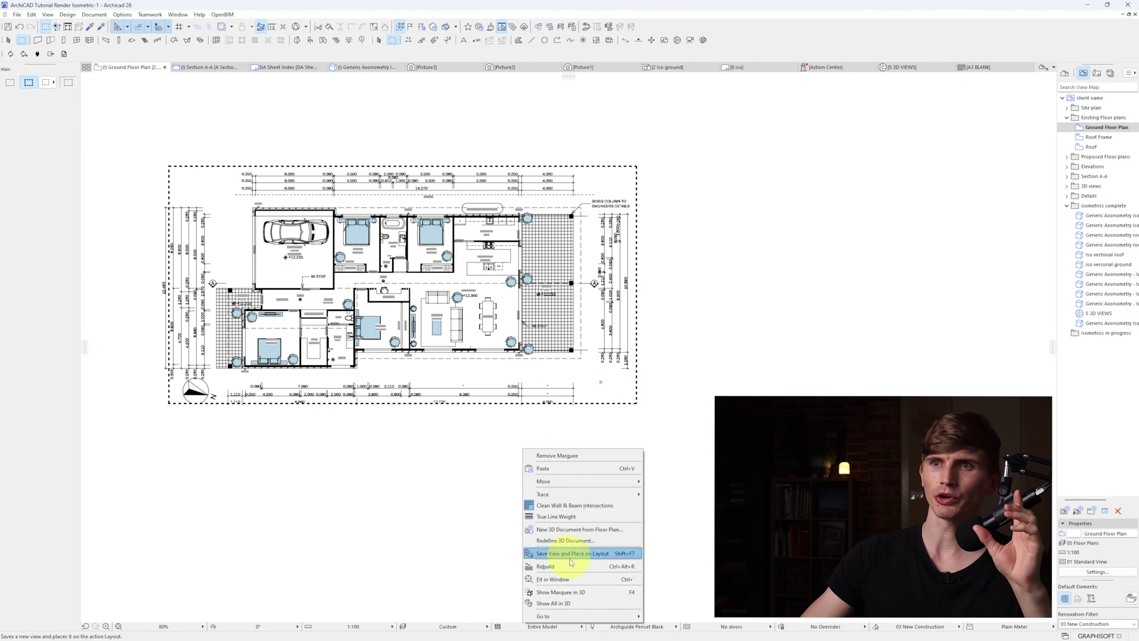
- Show the marqueed area in 3D as an isometric axonometry with 90° azimuth, fitted to the window
{"action": "left_click", "coordinate": [573, 593]}
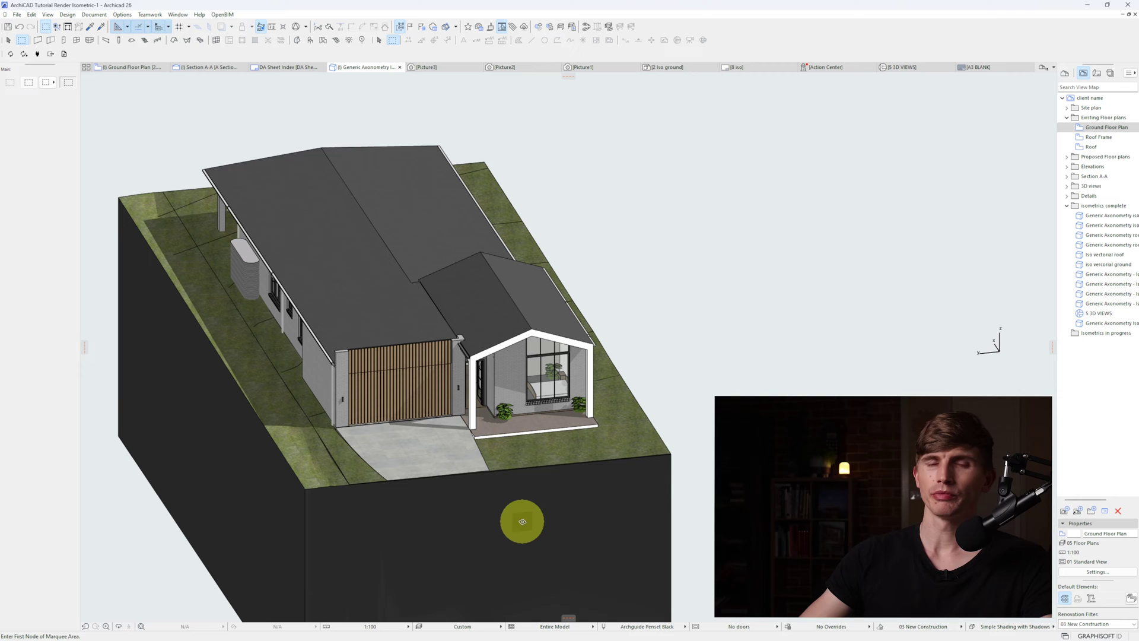
{"action": "scroll", "coordinate": [418, 215], "scroll_direction": "up", "scroll_amount": 3}
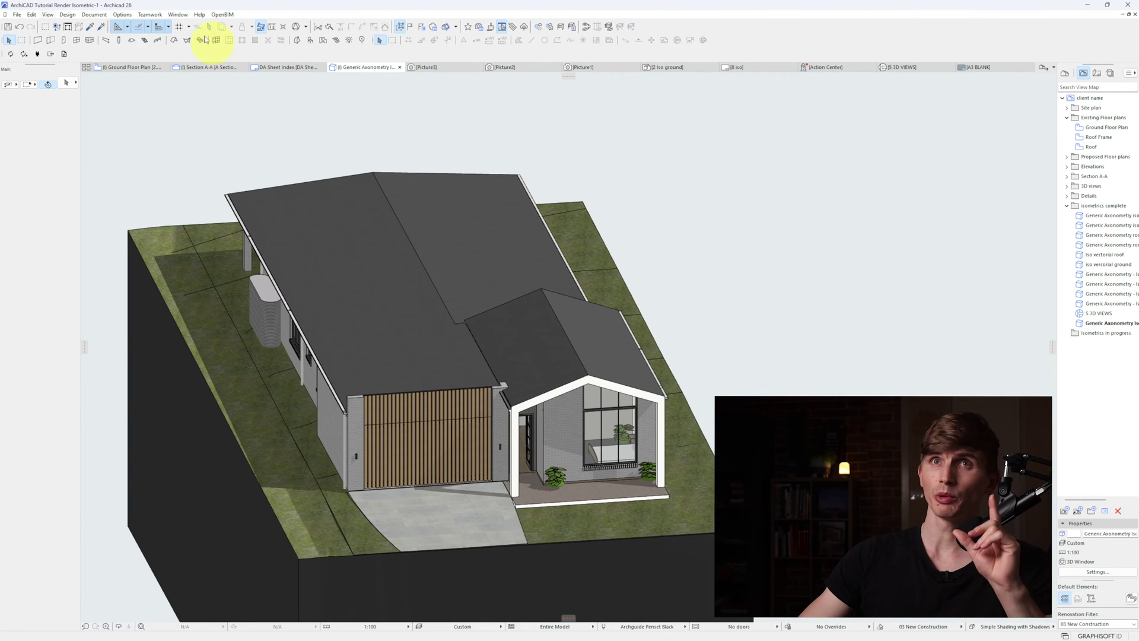
{"action": "left_click", "coordinate": [47, 14]}
{"action": "mouse_move", "coordinate": [52, 245]}
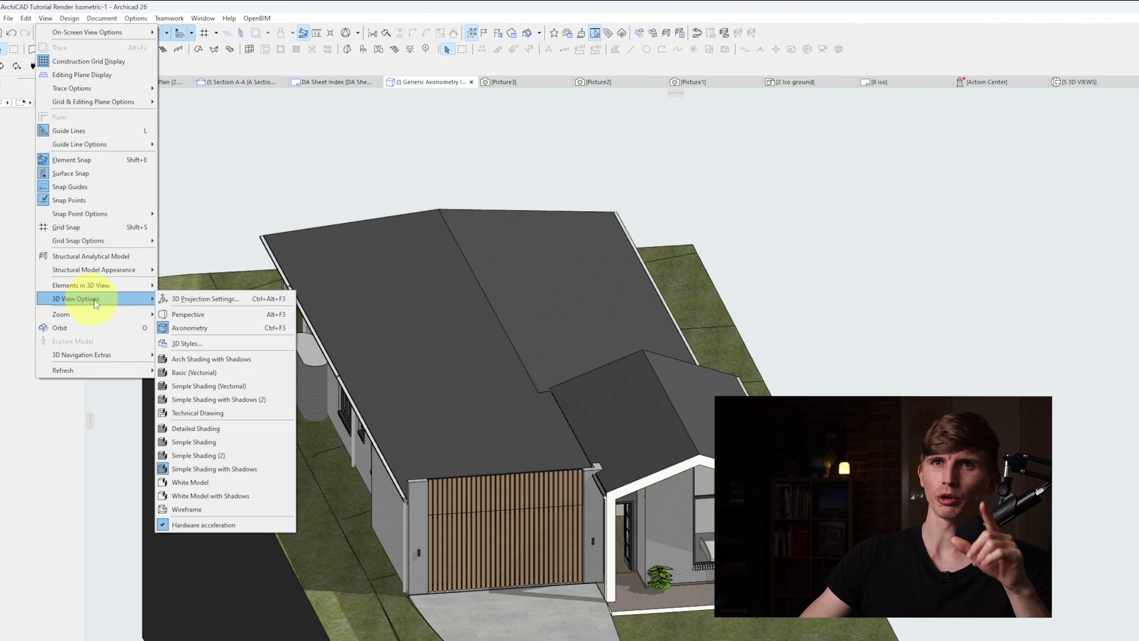
{"action": "left_click", "coordinate": [187, 300]}
{"action": "left_click", "coordinate": [702, 234]}
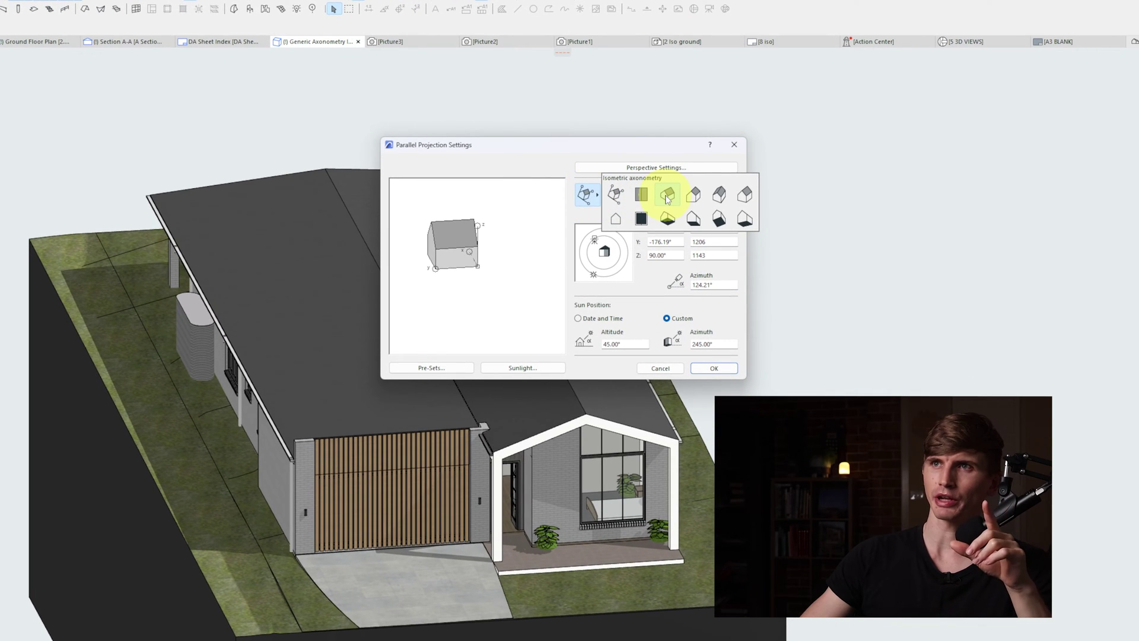
{"action": "left_click", "coordinate": [667, 196]}
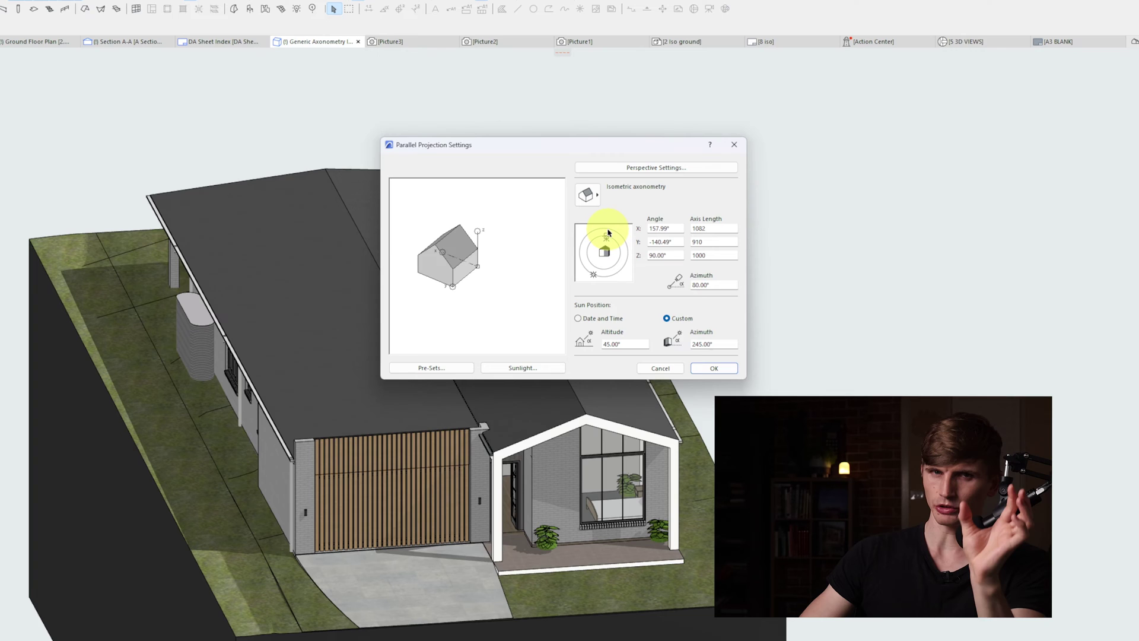
{"action": "left_click_drag", "start_coordinate": [608, 232], "coordinate": [606, 232]}
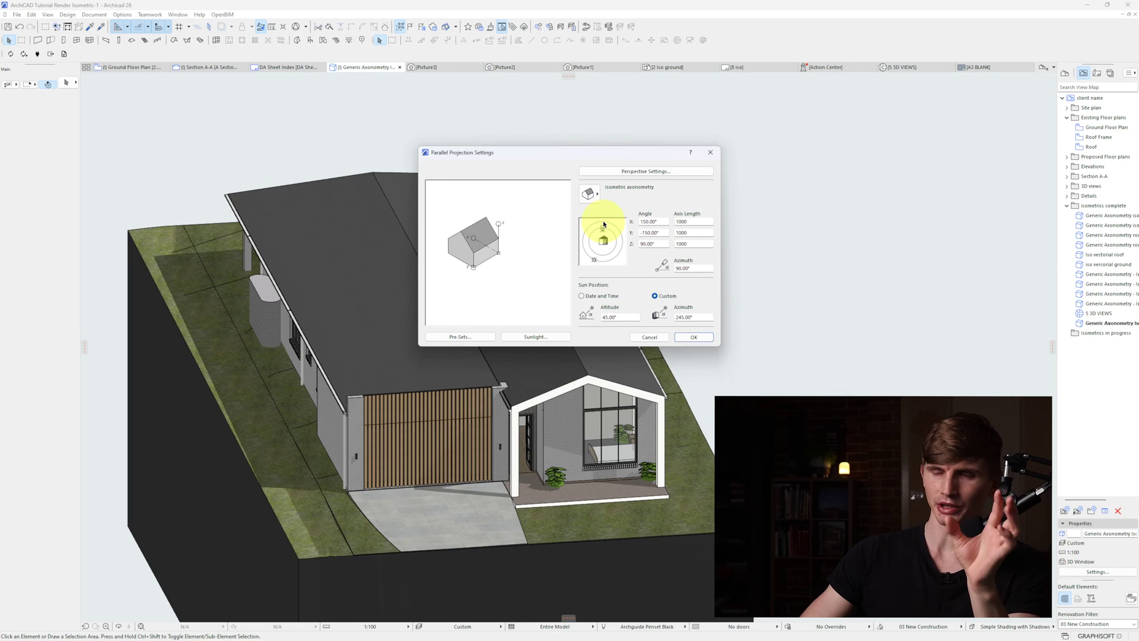
{"action": "left_click", "coordinate": [694, 337]}
{"action": "middle_click", "coordinate": [620, 314]}
{"action": "middle_click", "coordinate": [620, 314]}
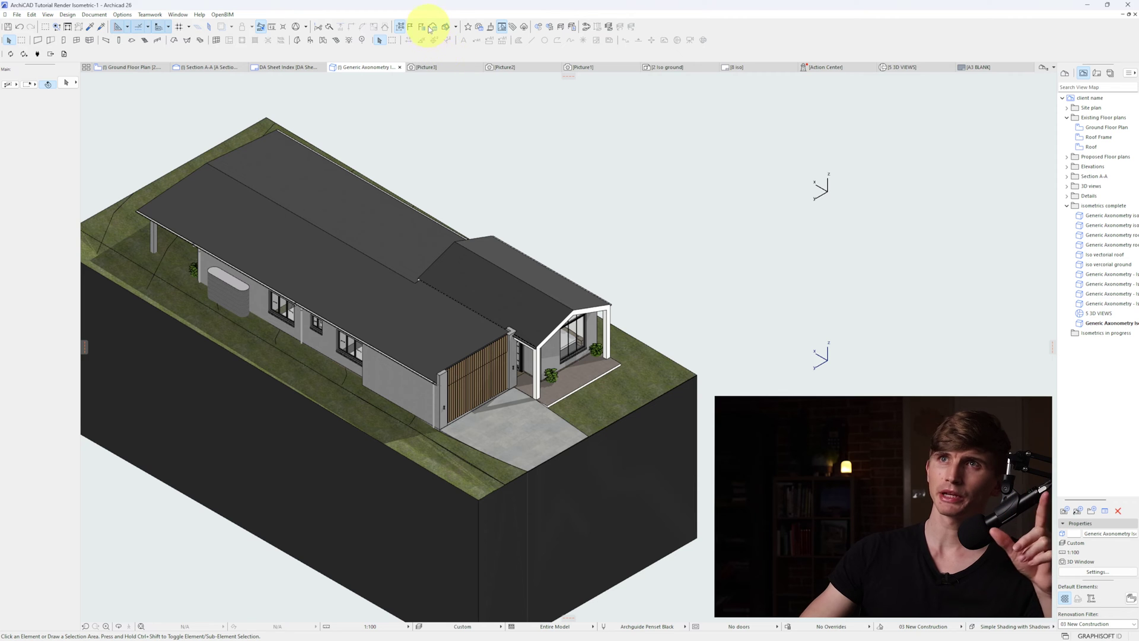
- Cut the house horizontally below the roof, finalize the cut, and save it as view 'Isometric Ground'
{"action": "left_click_drag", "start_coordinate": [575, 78], "coordinate": [588, 343]}
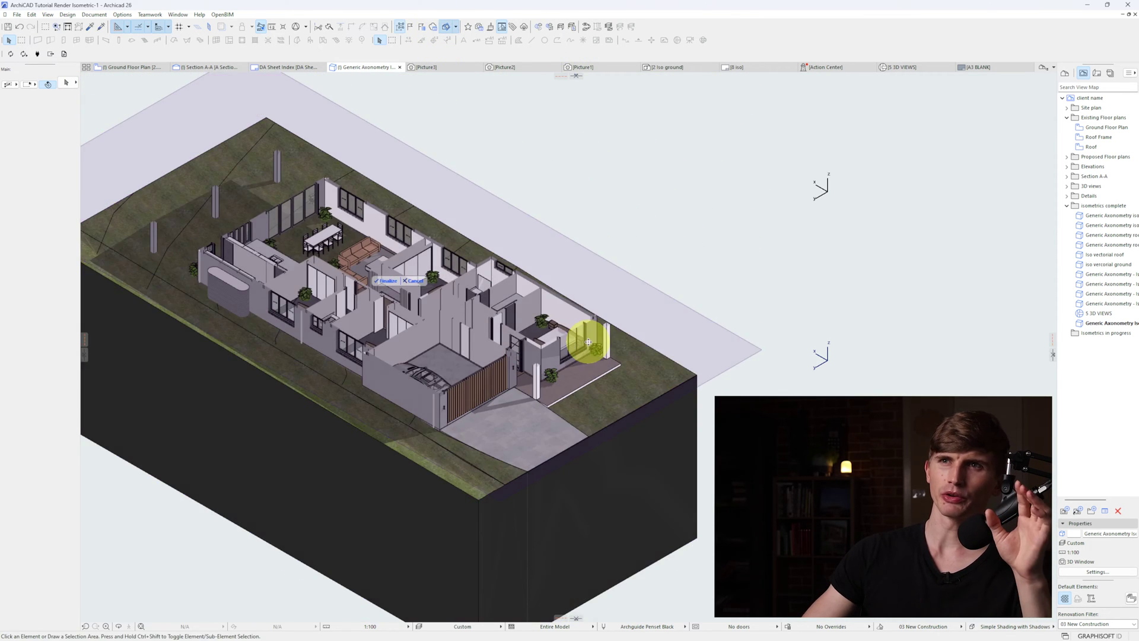
{"action": "left_click", "coordinate": [386, 281]}
{"action": "right_click", "coordinate": [370, 68]}
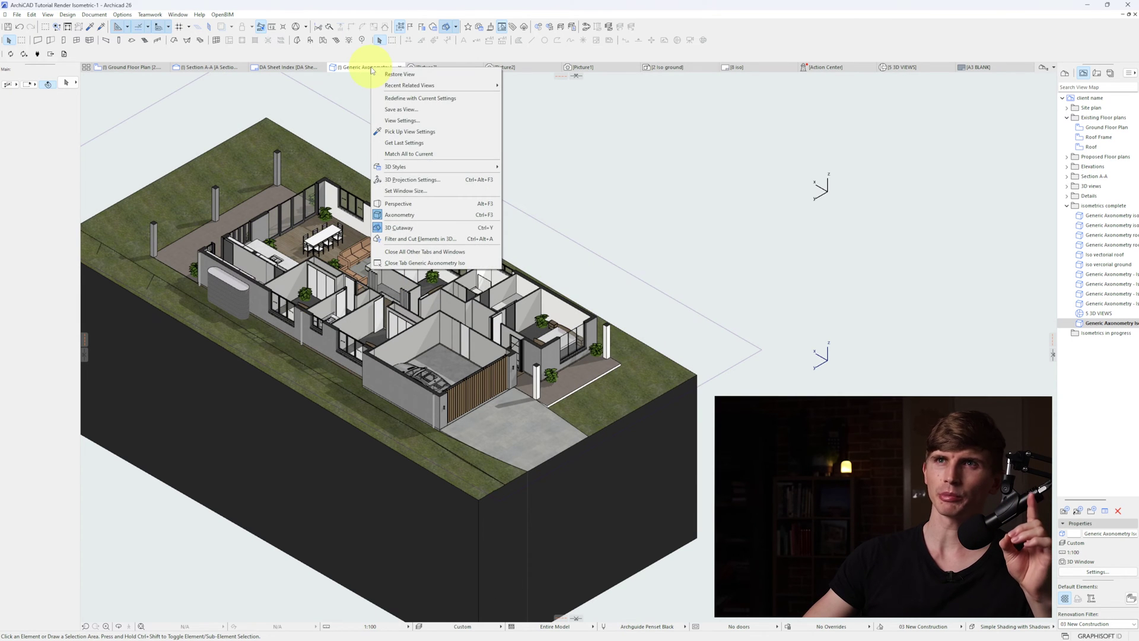
{"action": "left_click", "coordinate": [406, 109]}
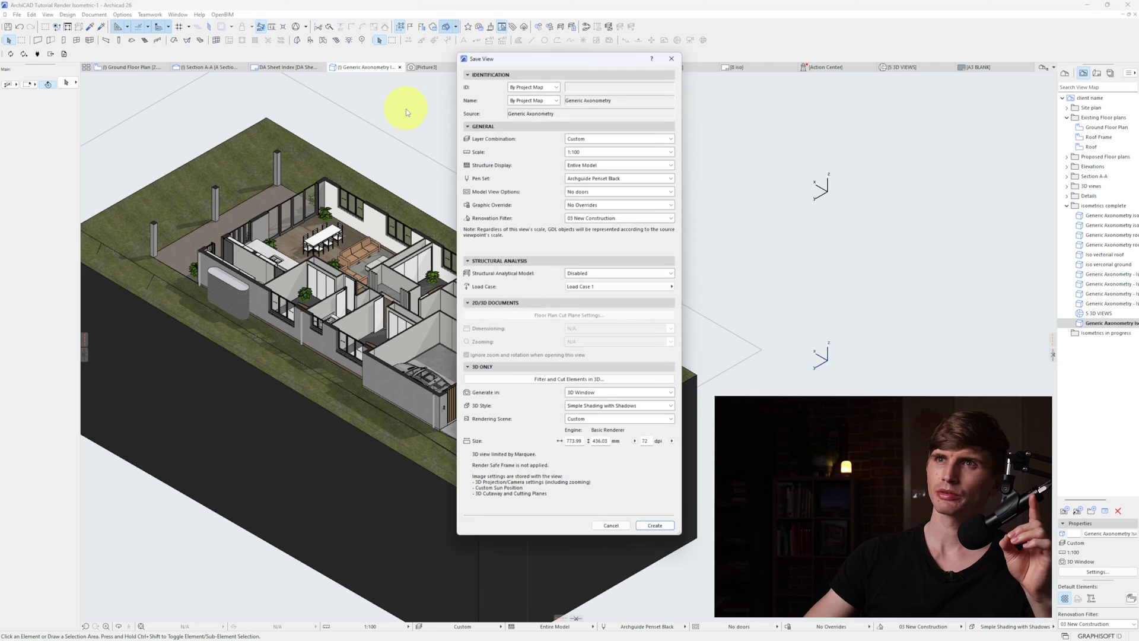
{"action": "type", "text": "Isometric Ground"}
{"action": "left_click", "coordinate": [656, 528]}
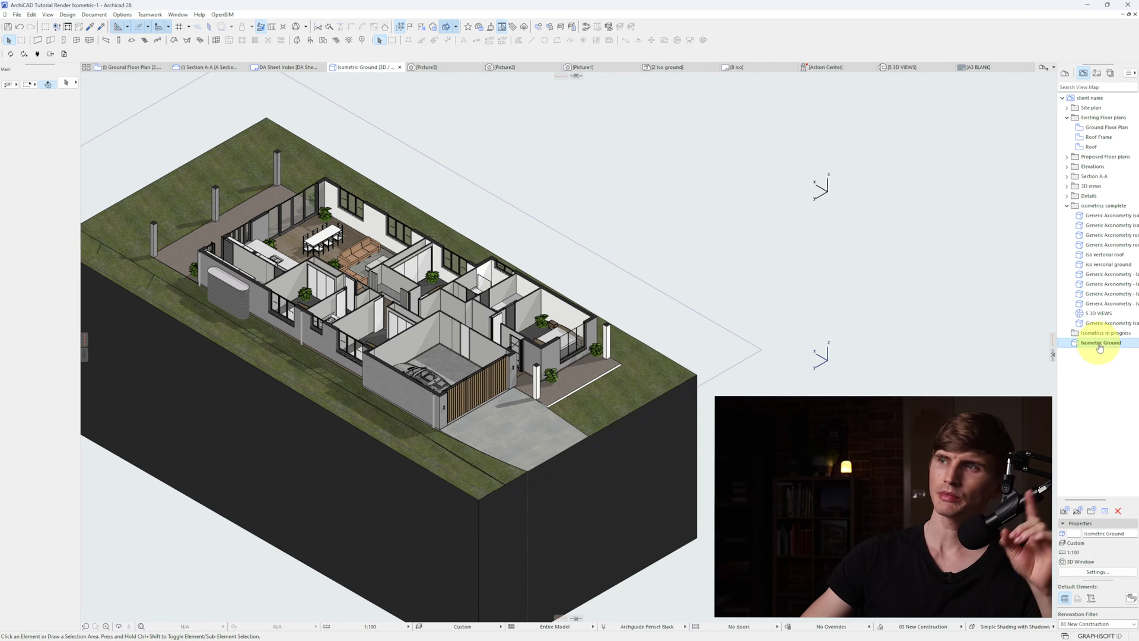
{"action": "double_click", "coordinate": [1101, 344]}
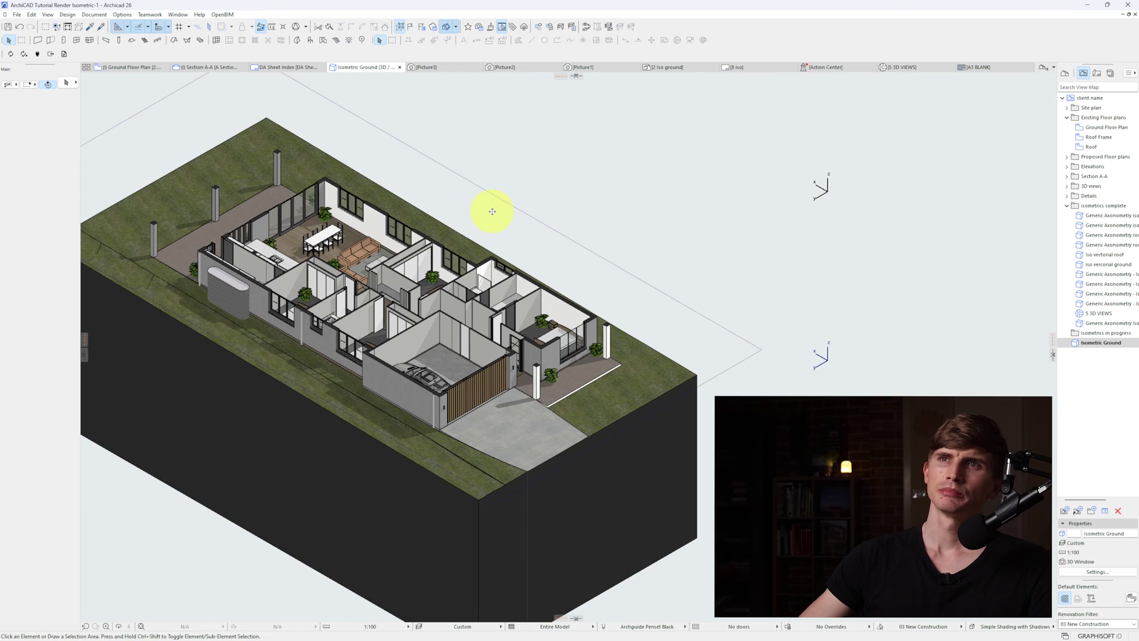
- Reverse the cut to show only the roof, save it as view 'Roof isometric', then reopen Isometric Ground
{"action": "right_click", "coordinate": [492, 212]}
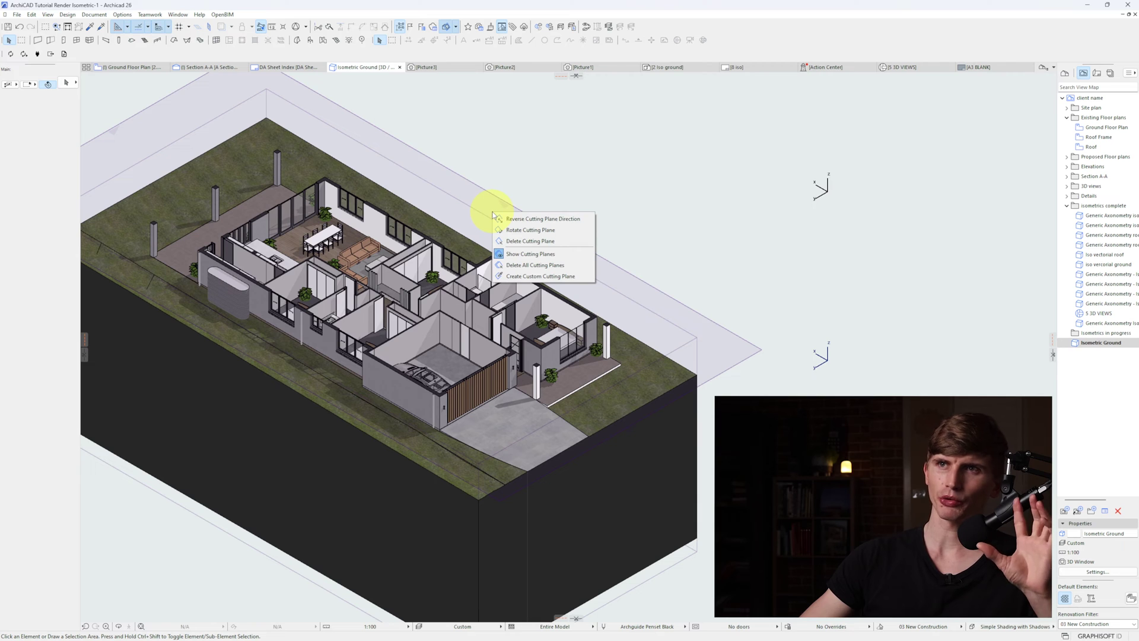
{"action": "left_click", "coordinate": [514, 219]}
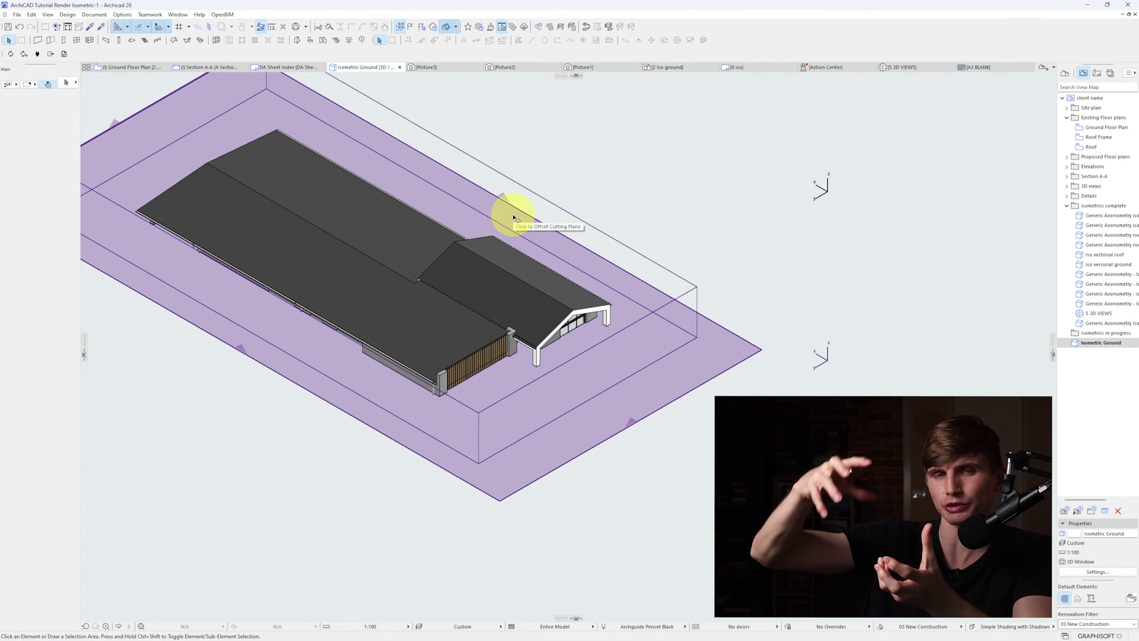
{"action": "right_click", "coordinate": [375, 67]}
{"action": "left_click", "coordinate": [405, 109]}
{"action": "type", "text": "Roof isometric"}
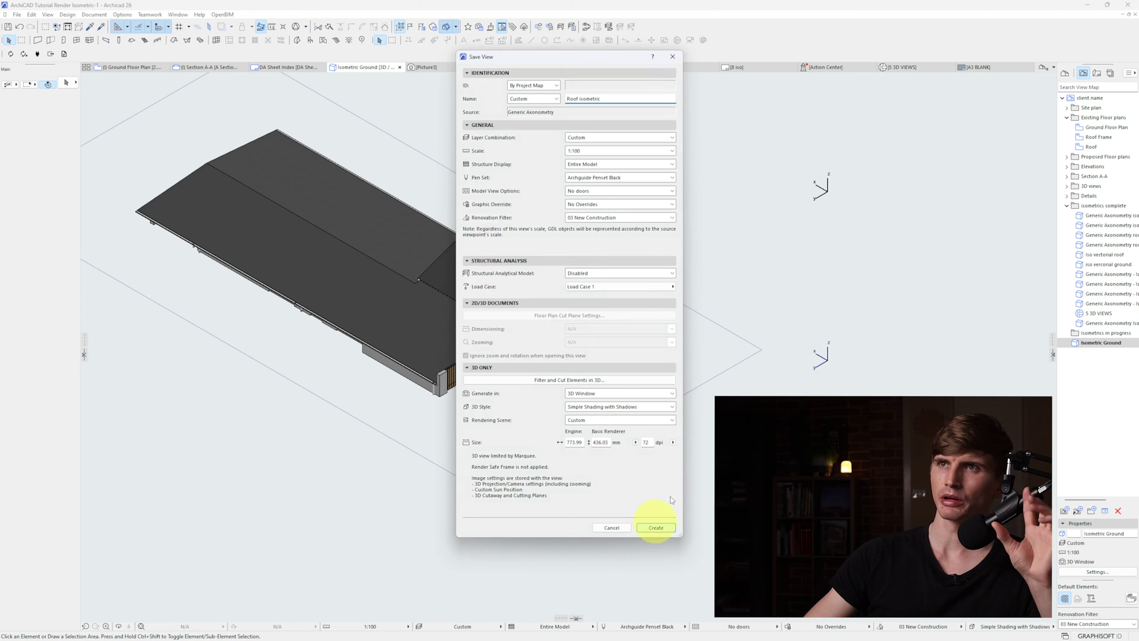
{"action": "left_click", "coordinate": [657, 528]}
{"action": "double_click", "coordinate": [1105, 344]}
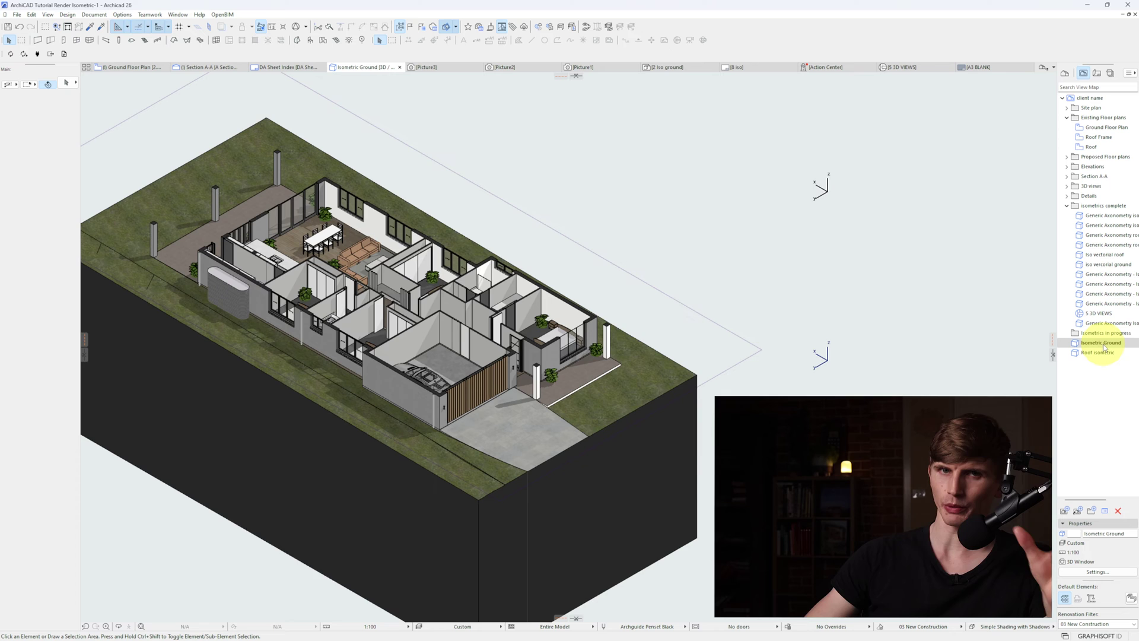
- Bring up the PhotoRendering Settings using Cineware by Maxon with the Outdoor Daylight Medium scene
{"action": "left_click", "coordinate": [123, 15]}
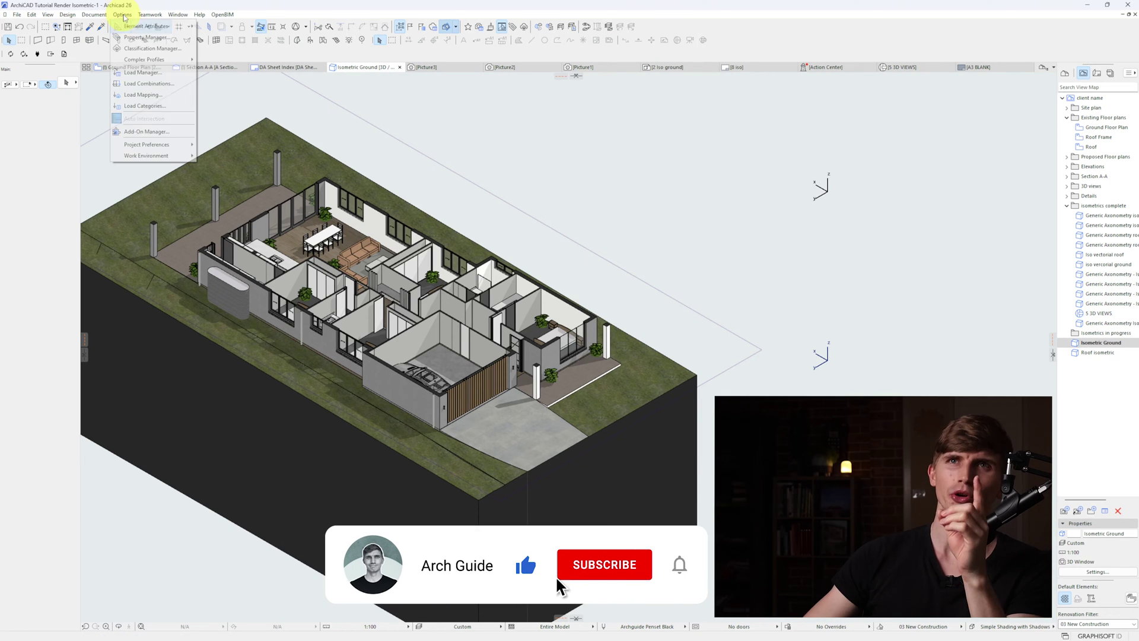
{"action": "left_click", "coordinate": [84, 18]}
{"action": "left_click", "coordinate": [95, 15]}
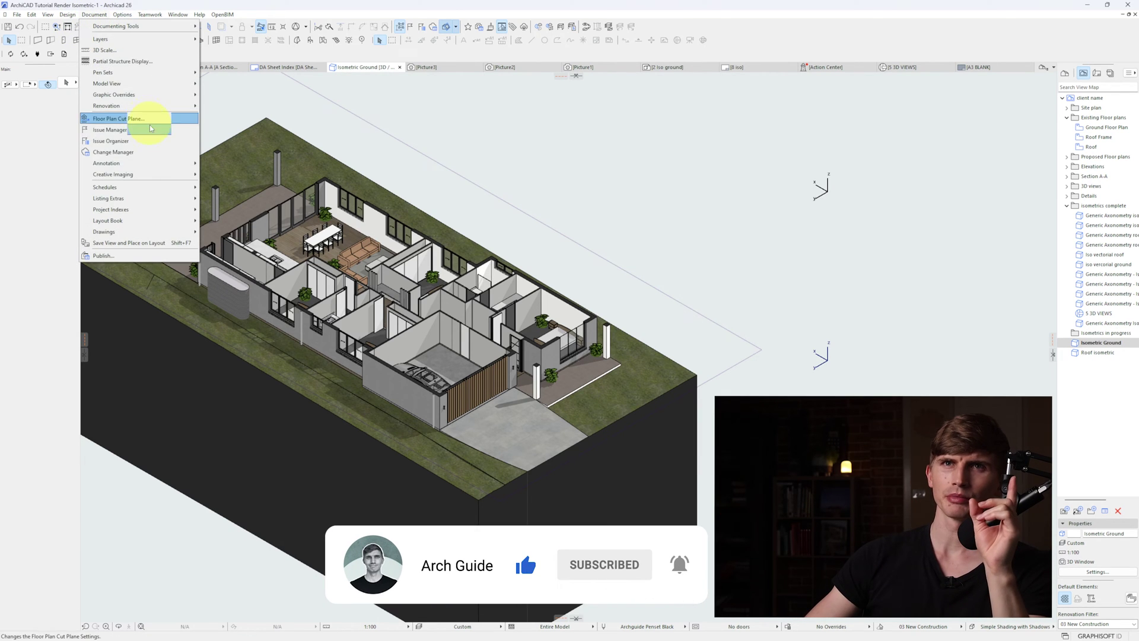
{"action": "mouse_move", "coordinate": [152, 178]}
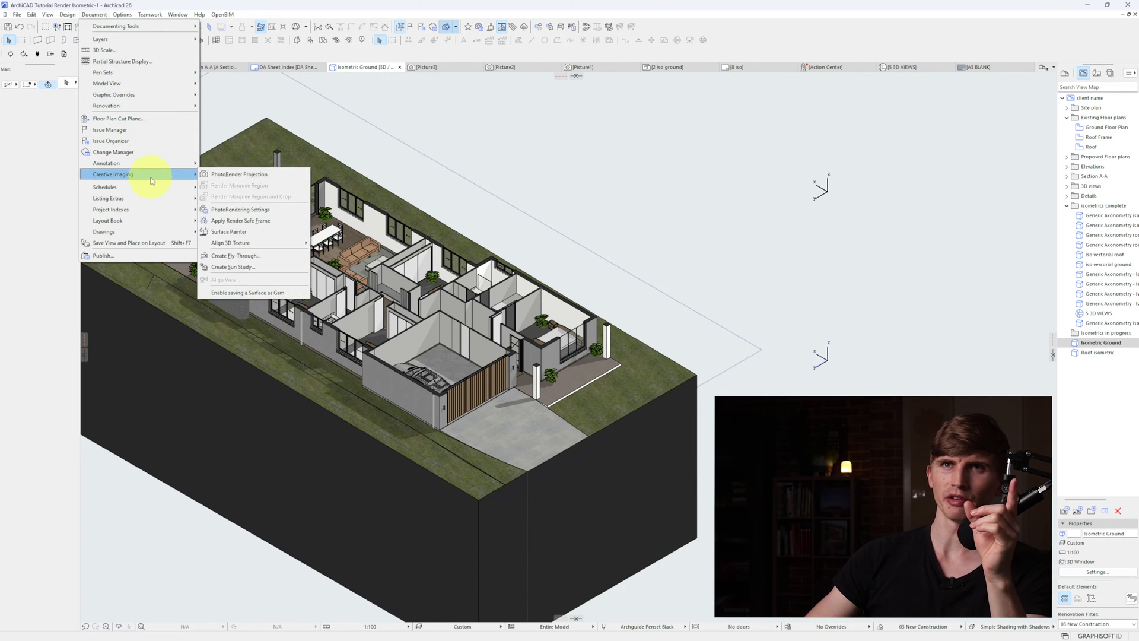
{"action": "left_click", "coordinate": [258, 212]}
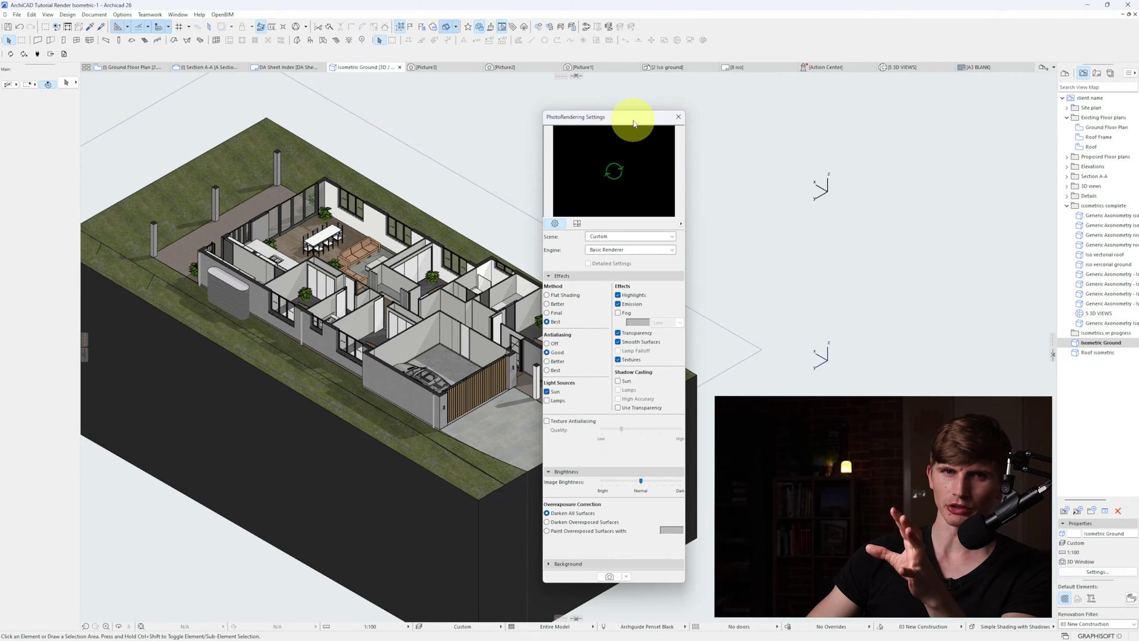
- Refresh the render preview and update the 3D window to a supported axonometric camera
{"action": "left_click_drag", "start_coordinate": [634, 123], "coordinate": [626, 100]}
{"action": "left_click", "coordinate": [611, 153]}
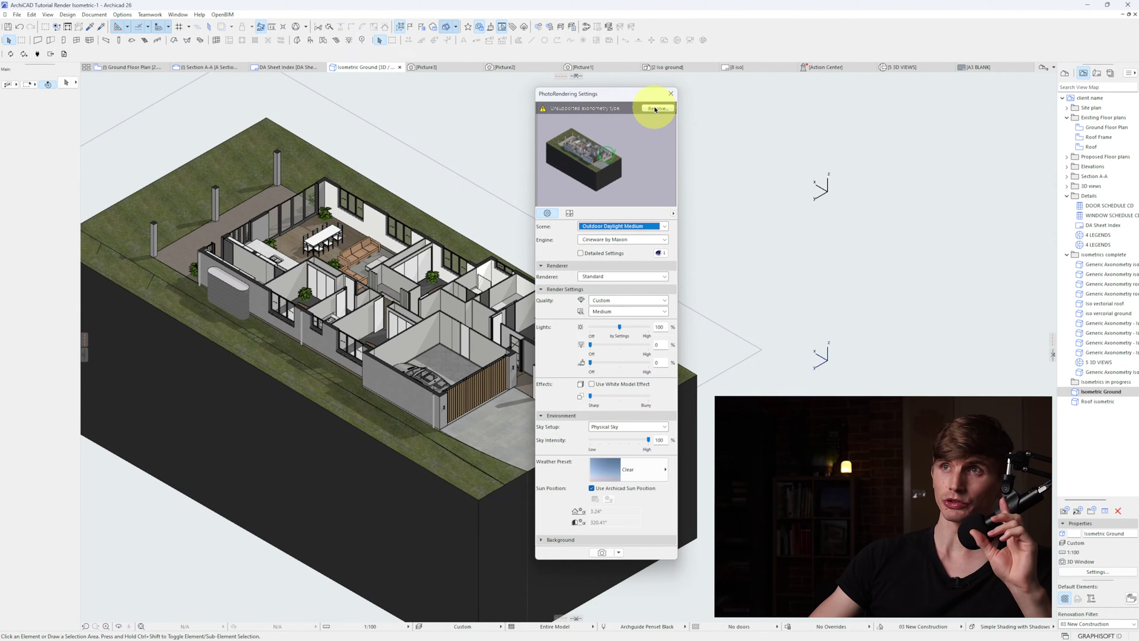
{"action": "left_click", "coordinate": [657, 108]}
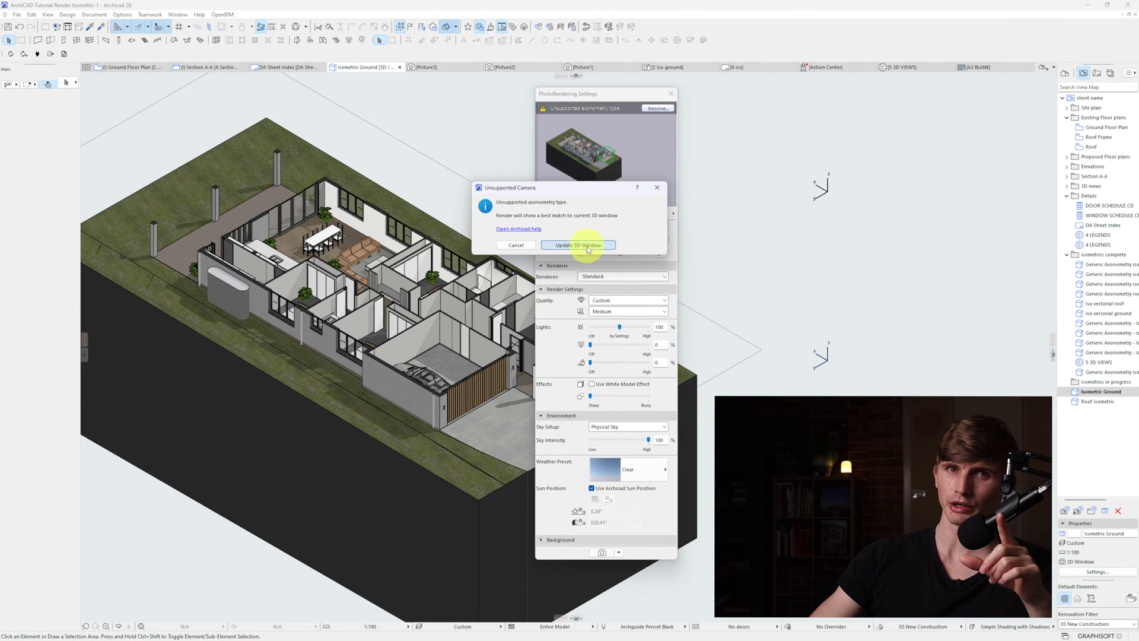
{"action": "left_click", "coordinate": [585, 245]}
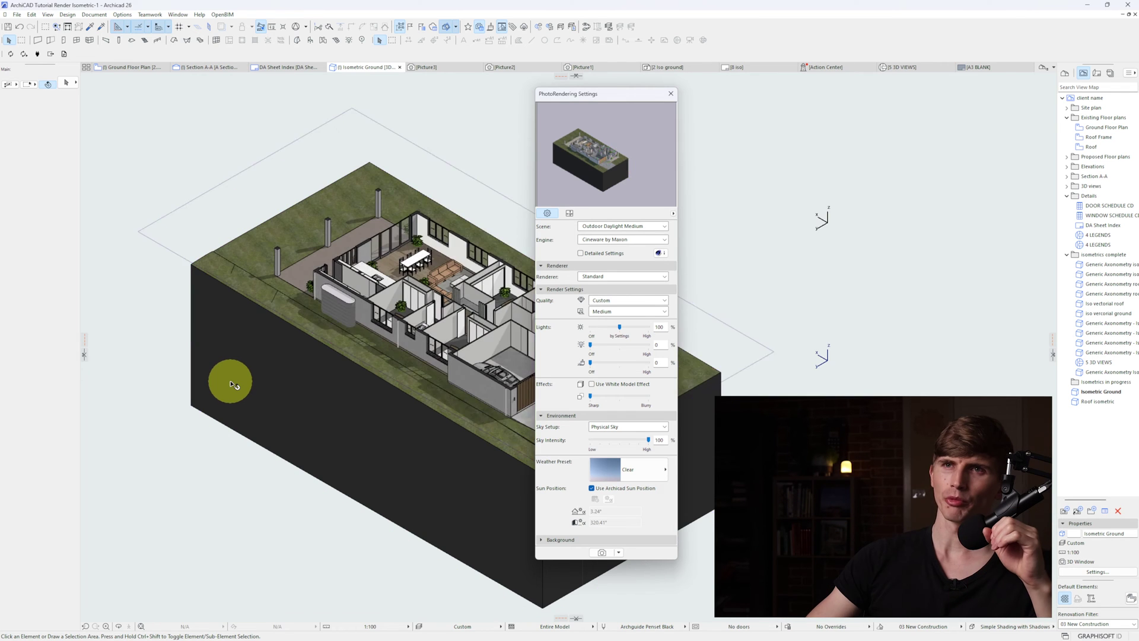
- Place and finalize the cutting planes on the cutaway house, then refresh the render preview
{"action": "scroll", "coordinate": [229, 382], "scroll_direction": "up", "scroll_amount": 3}
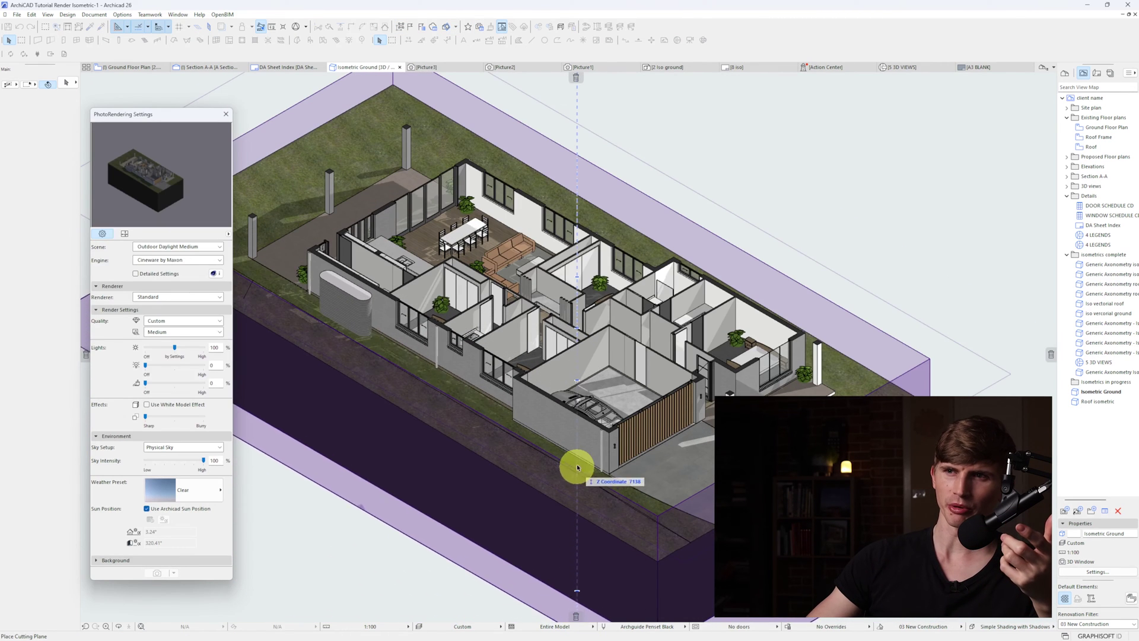
{"action": "left_click", "coordinate": [578, 428]}
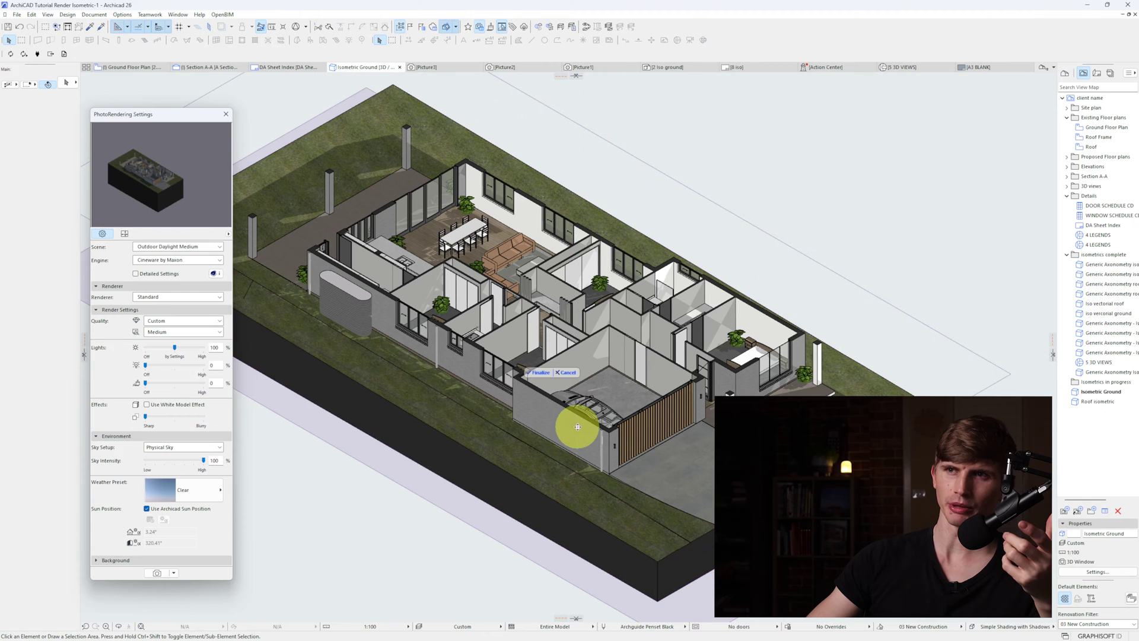
{"action": "left_click", "coordinate": [539, 374]}
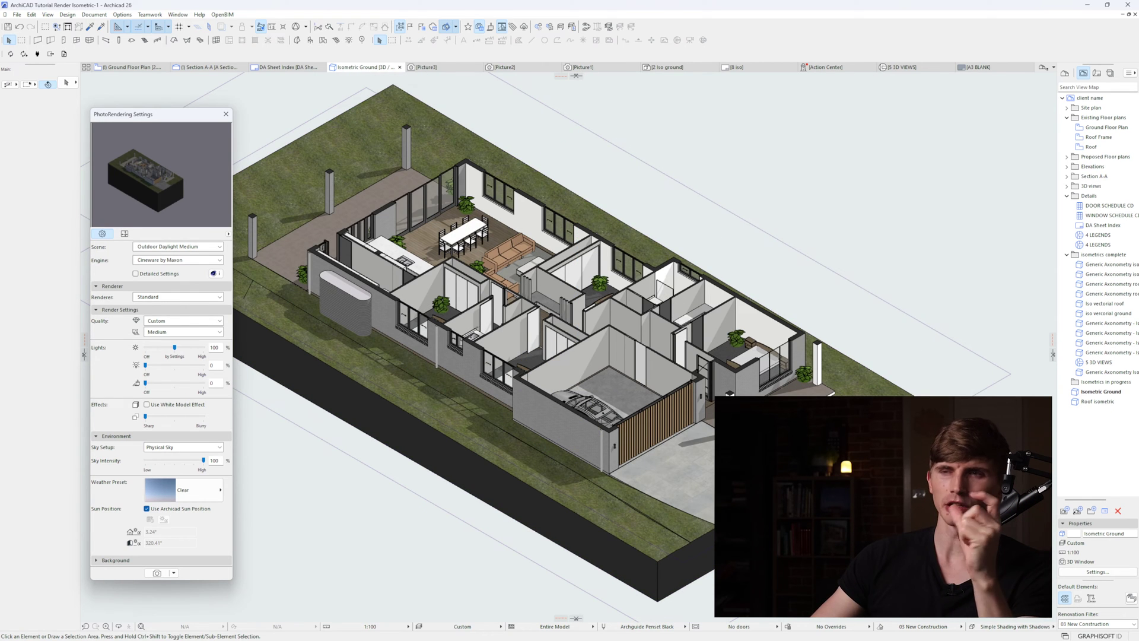
{"action": "left_click", "coordinate": [165, 172]}
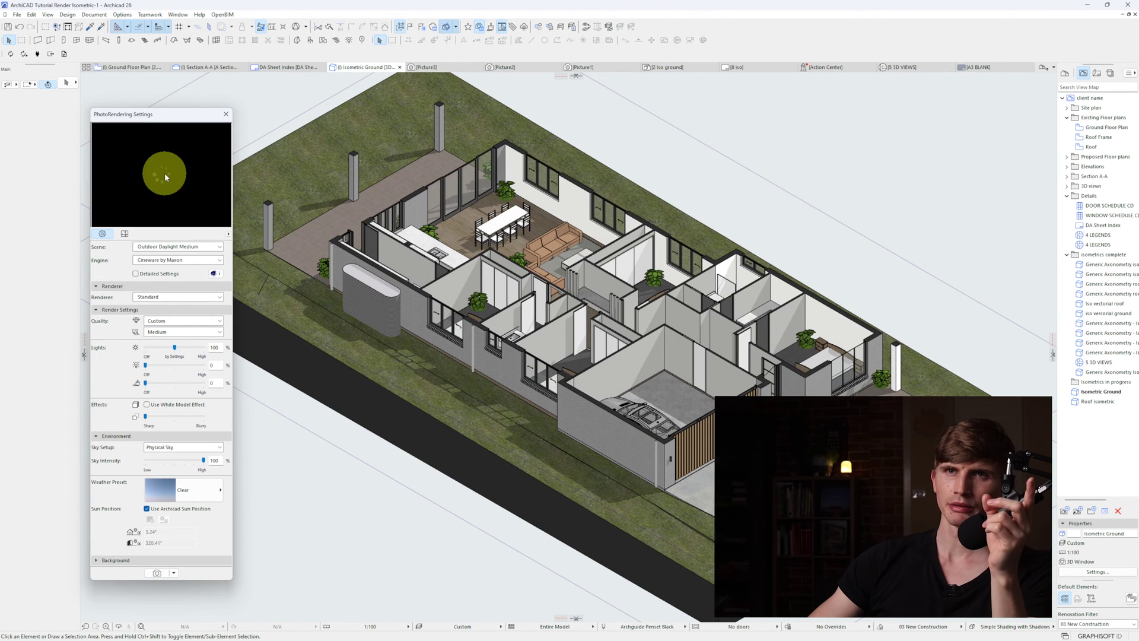
{"action": "left_click", "coordinate": [157, 573]}
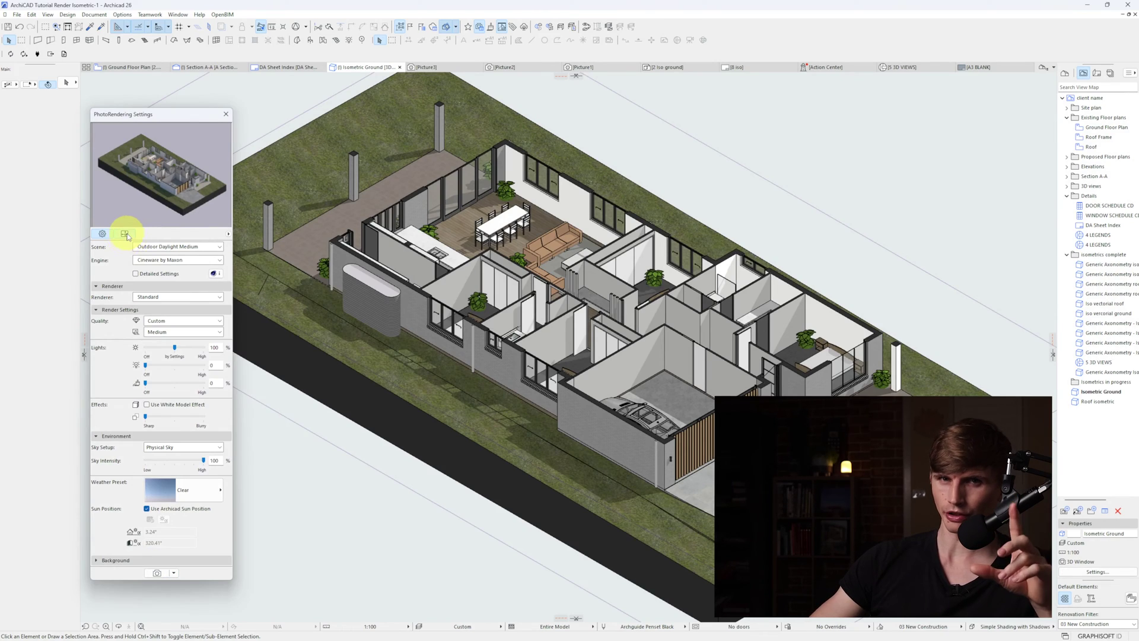
- Set the render size to 400 × 260 mm at 400 pixels/inch and start rendering the ground isometric
{"action": "left_click", "coordinate": [125, 234]}
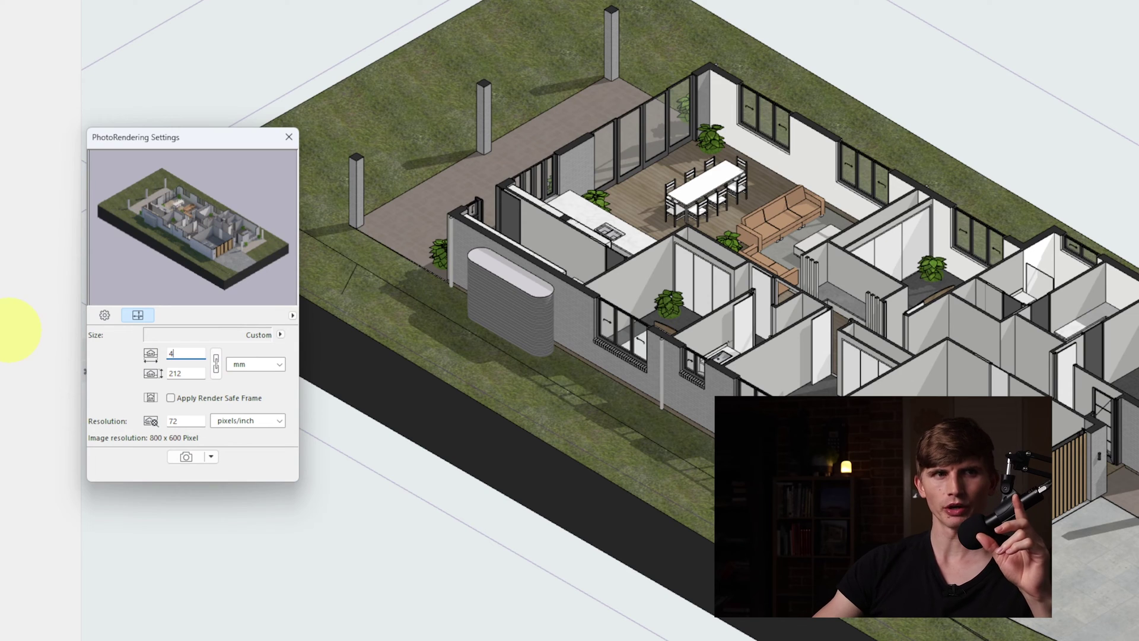
{"action": "key", "text": "Tab"}
{"action": "type", "text": "26"}
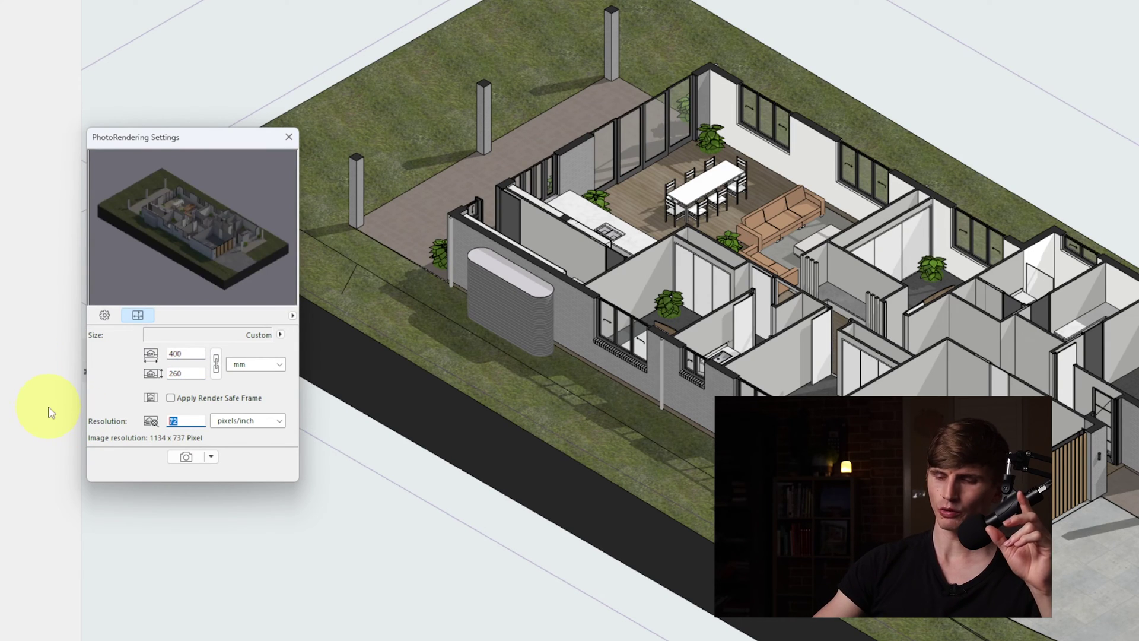
{"action": "type", "text": "400"}
{"action": "key", "text": "Tab"}
{"action": "left_click", "coordinate": [188, 458]}
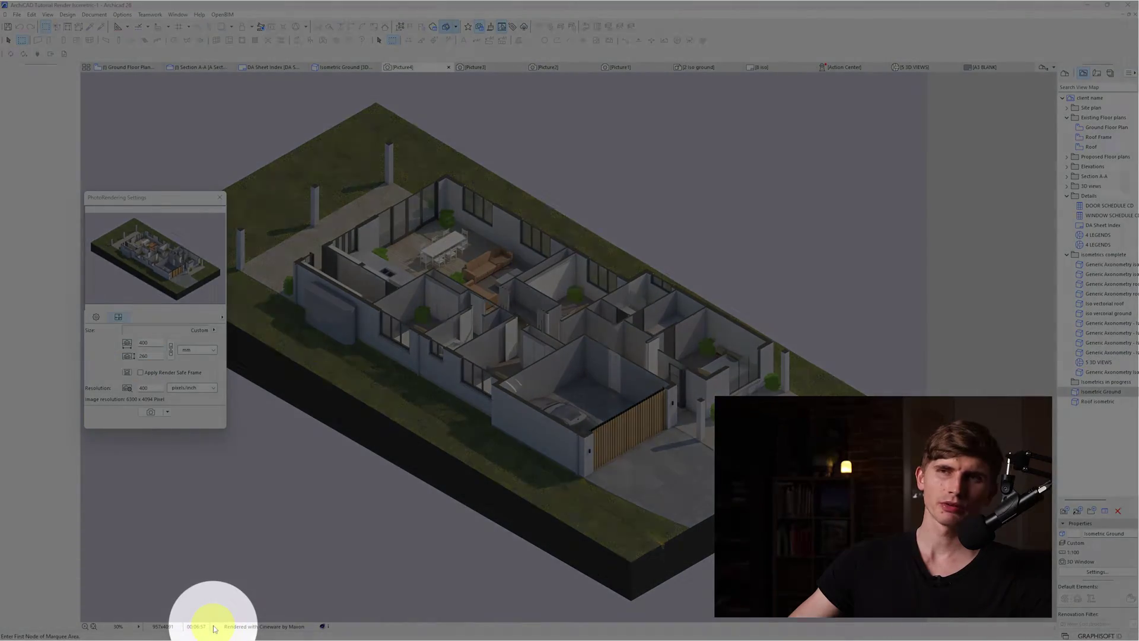
- Zoom in on the finished Cineware render of the cutaway ground floor to check it
{"action": "scroll", "coordinate": [519, 463], "scroll_direction": "up", "scroll_amount": 5}
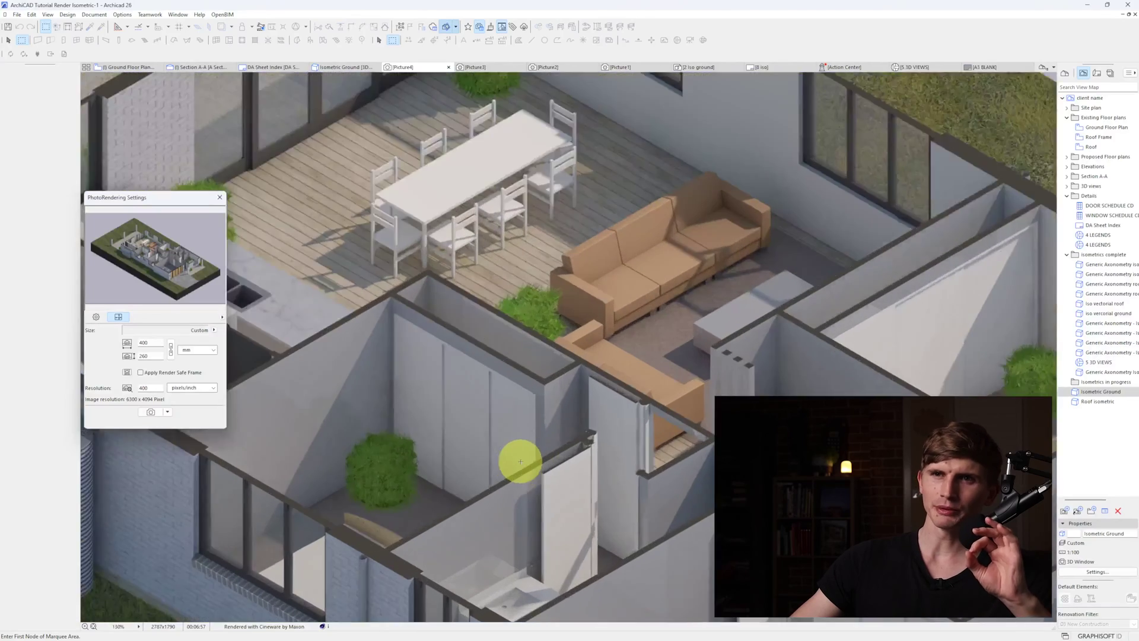
{"action": "scroll", "coordinate": [519, 463], "scroll_direction": "down", "scroll_amount": 2}
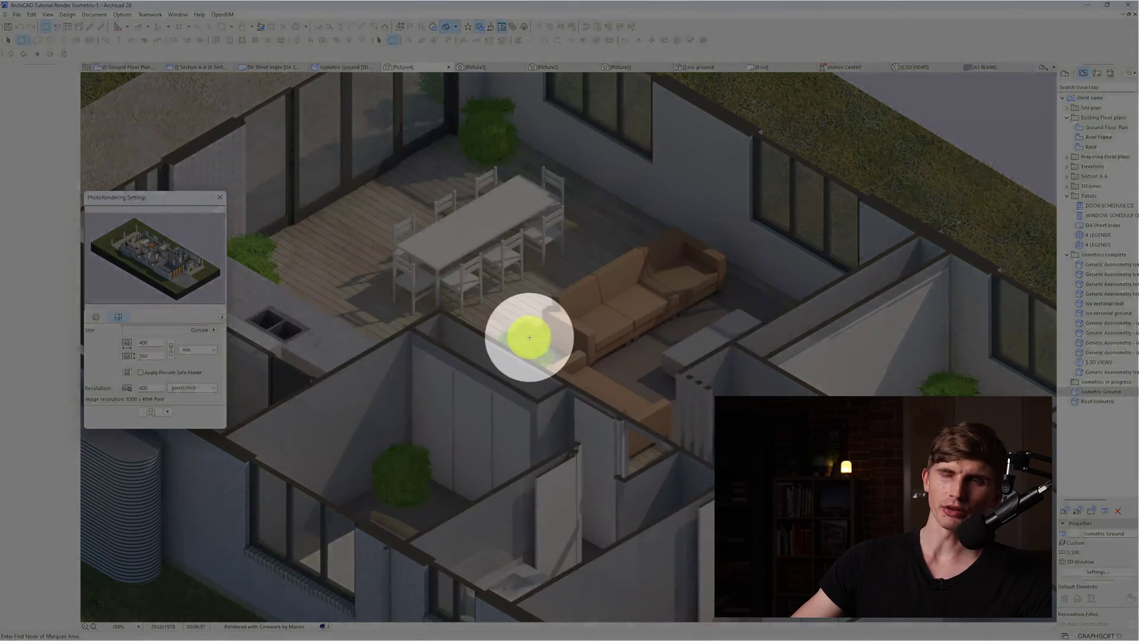
{"action": "left_click", "coordinate": [221, 491]}
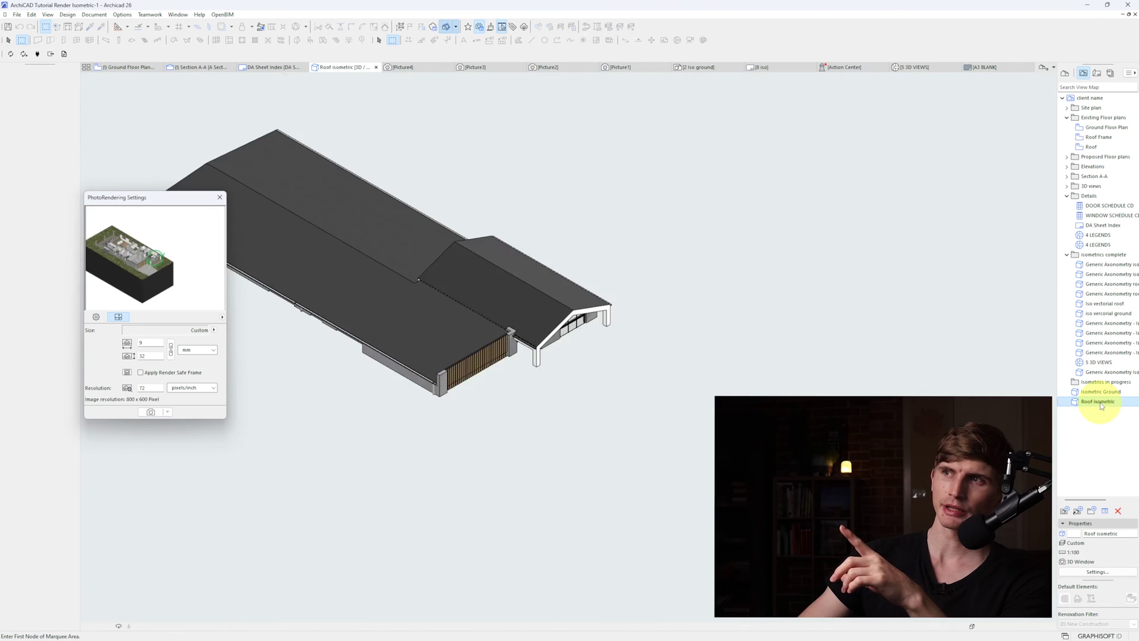
- Open Roof isometric, update it to a supported camera, and redefine the view with that camera
{"action": "middle_click_drag", "start_coordinate": [563, 356], "coordinate": [508, 388], "text": "shift"}
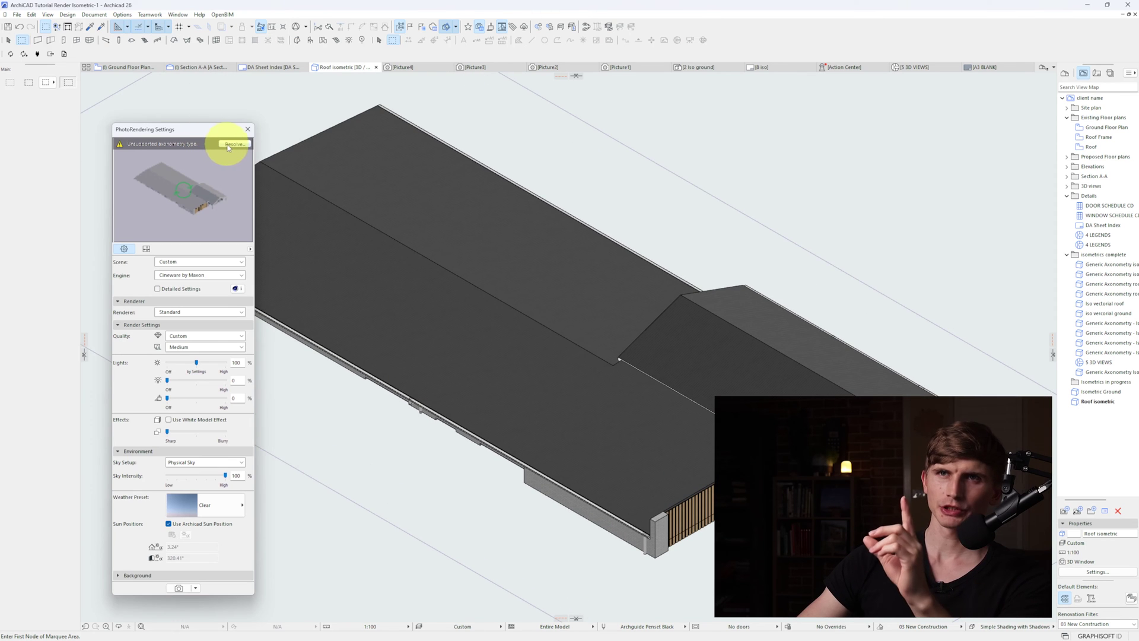
{"action": "left_click", "coordinate": [228, 146]}
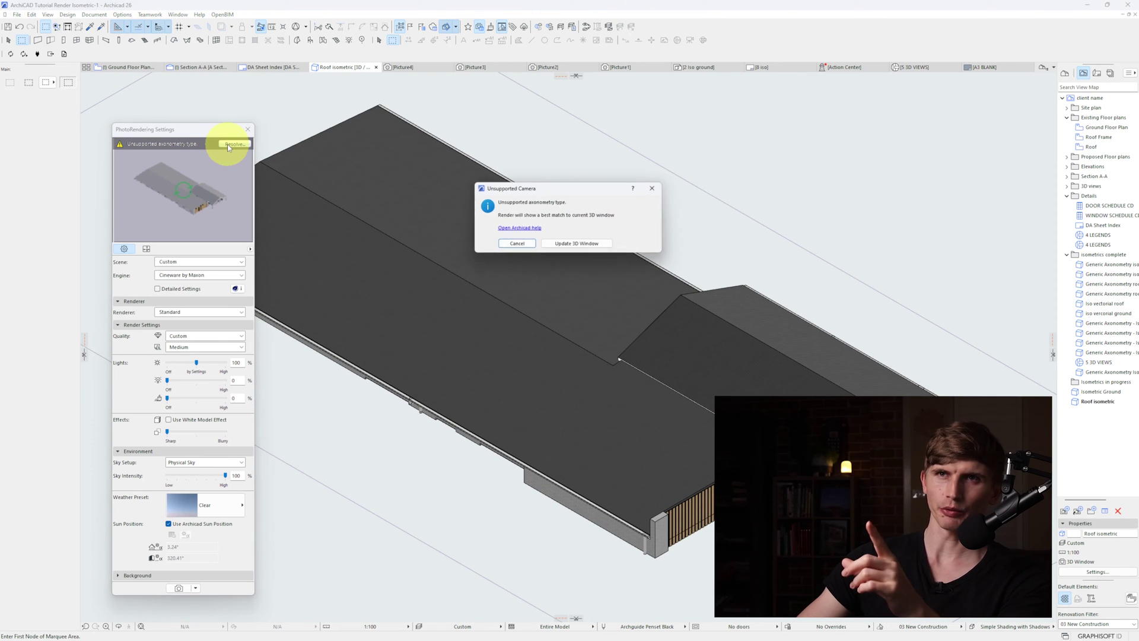
{"action": "left_click", "coordinate": [584, 245]}
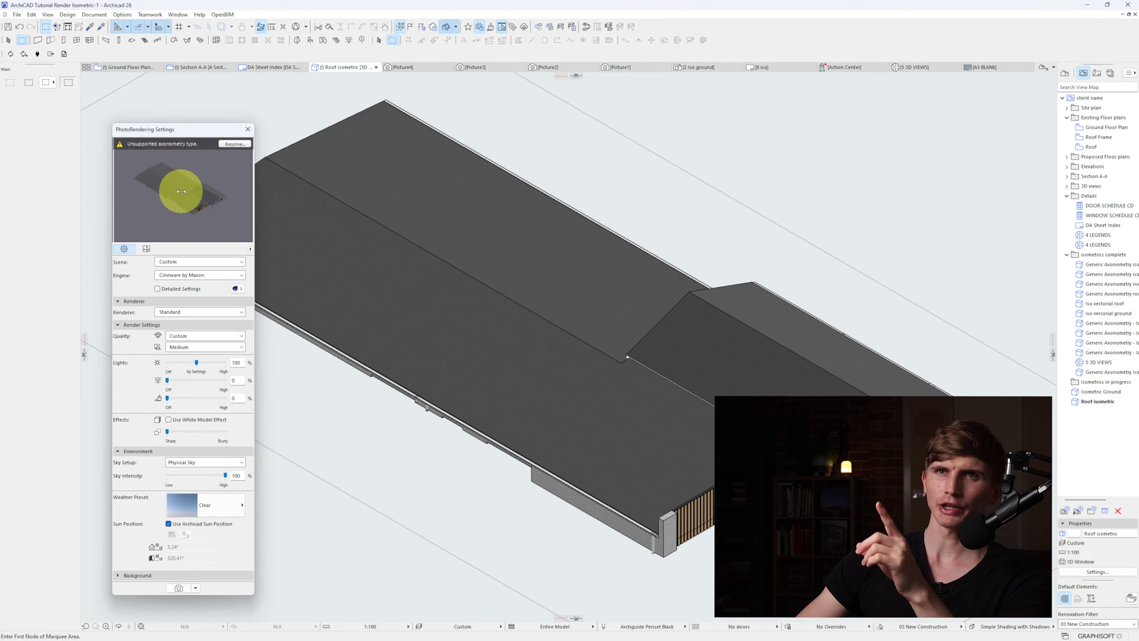
{"action": "right_click", "coordinate": [1097, 401]}
{"action": "left_click", "coordinate": [1079, 444]}
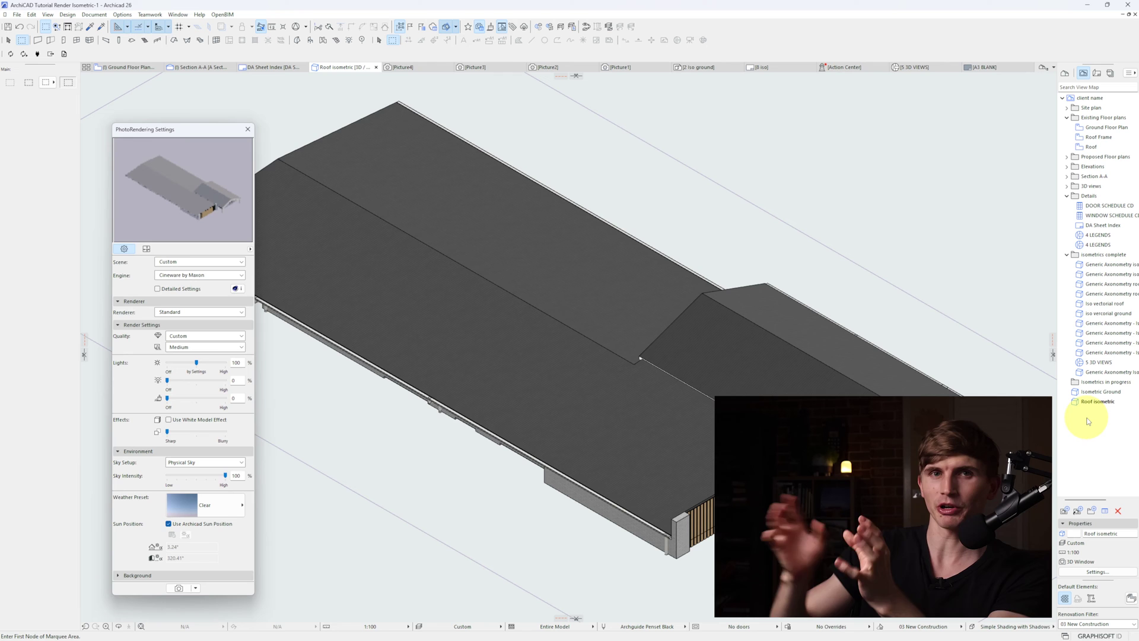
- Render the roof isometric at 400 × 260 mm and 400 pixels/inch
{"action": "left_click", "coordinate": [146, 248]}
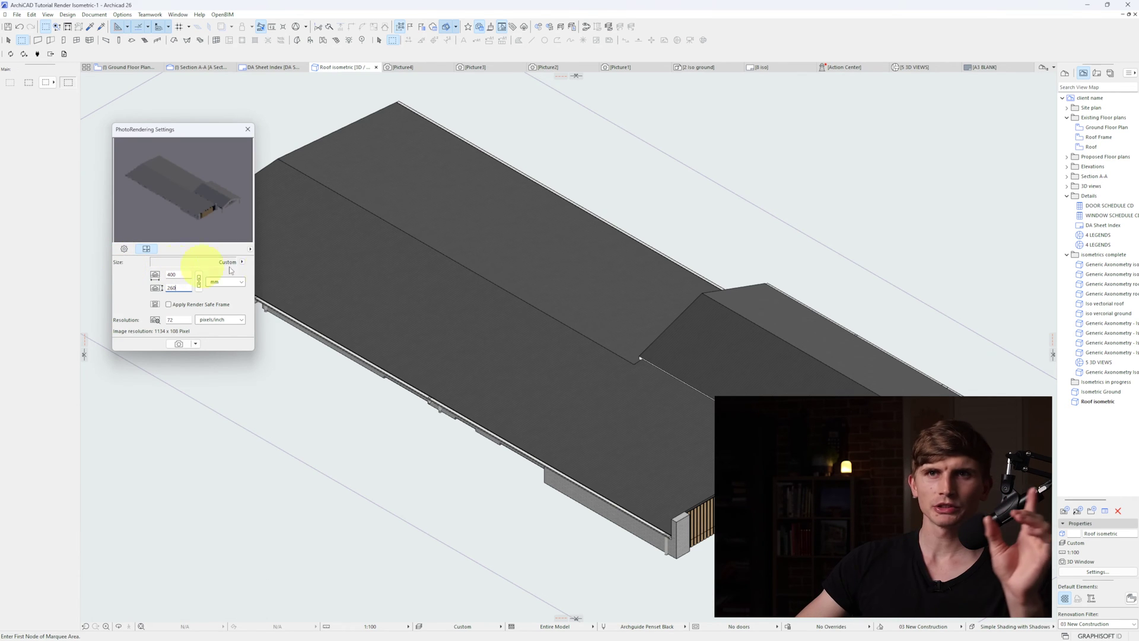
{"action": "left_click_drag", "start_coordinate": [183, 320], "coordinate": [128, 316]}
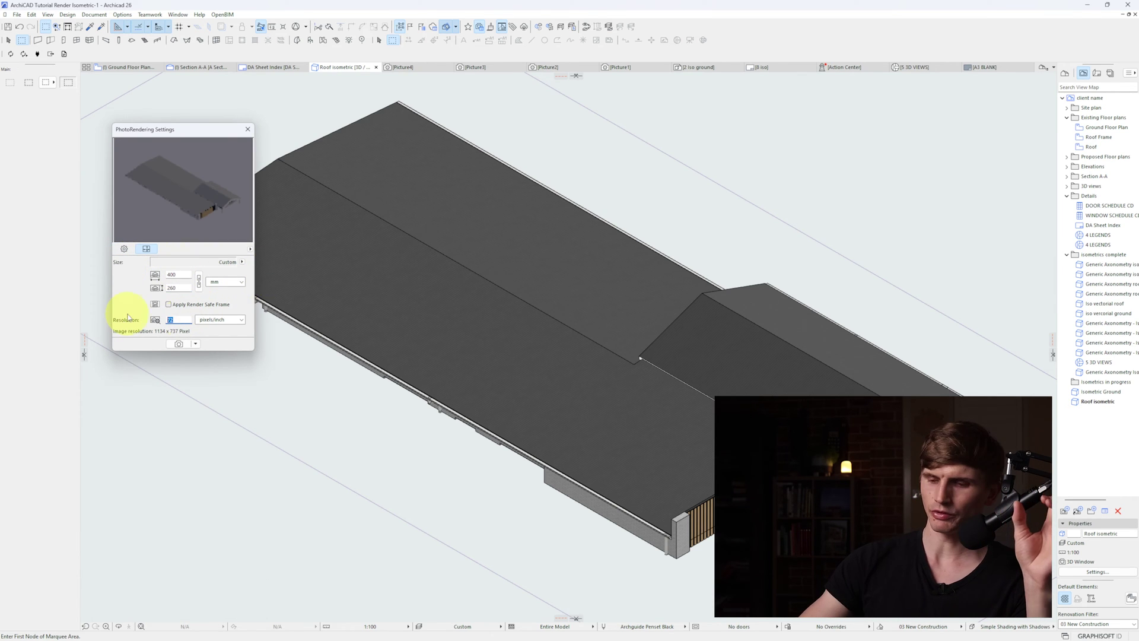
{"action": "type", "text": "400"}
{"action": "left_click", "coordinate": [179, 344]}
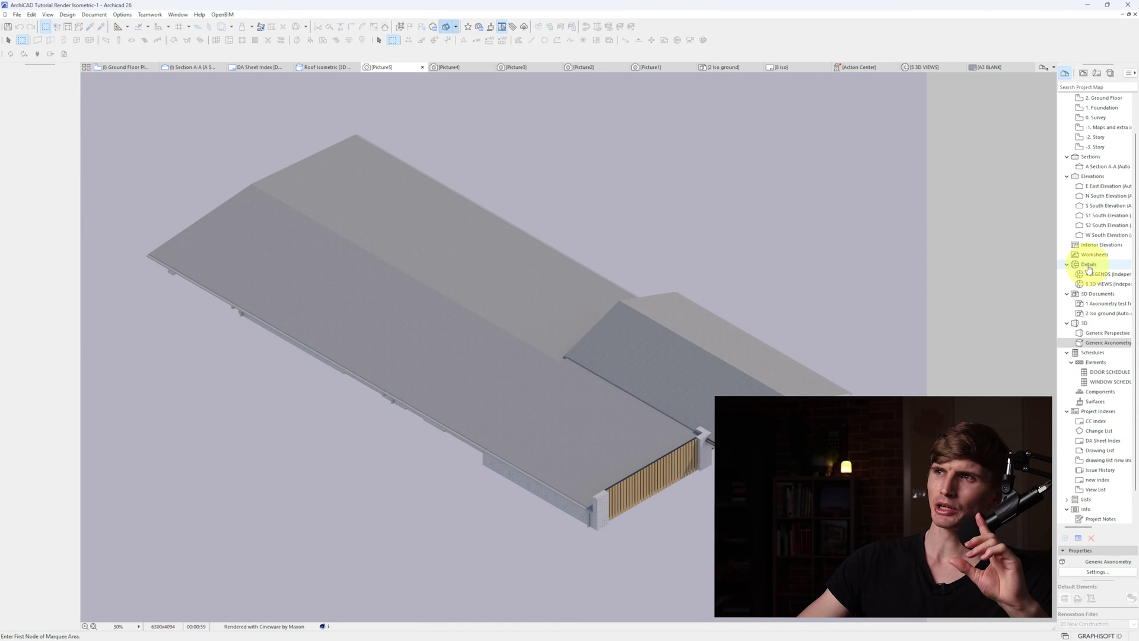
- Create a new independent detail named 'isometric' (reference 6) under Details
{"action": "right_click", "coordinate": [1089, 267]}
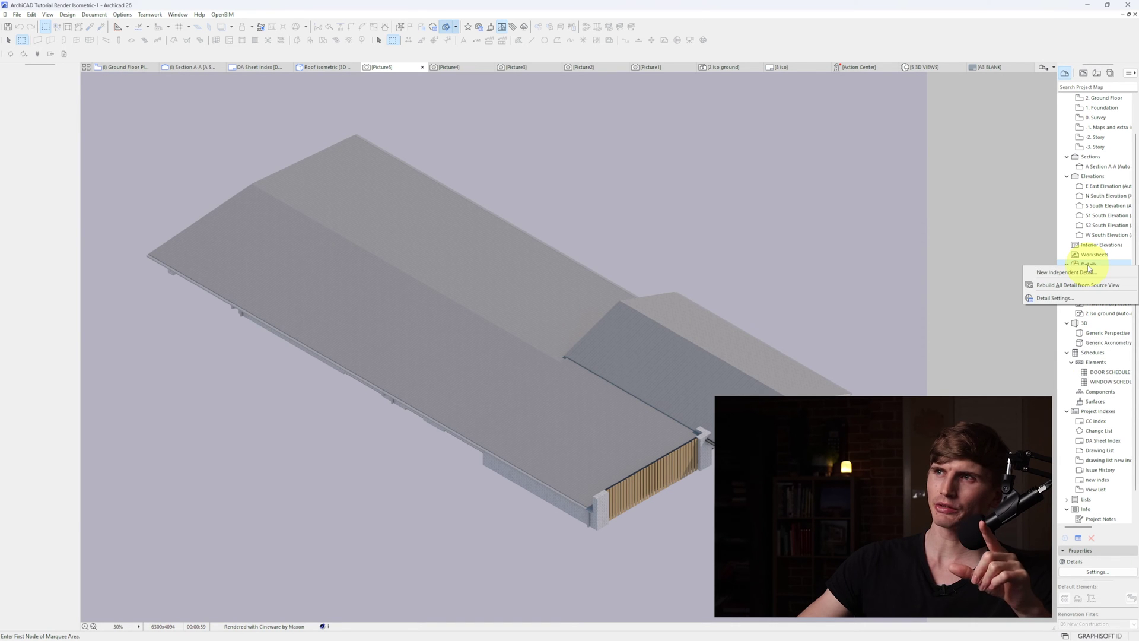
{"action": "left_click", "coordinate": [1086, 272]}
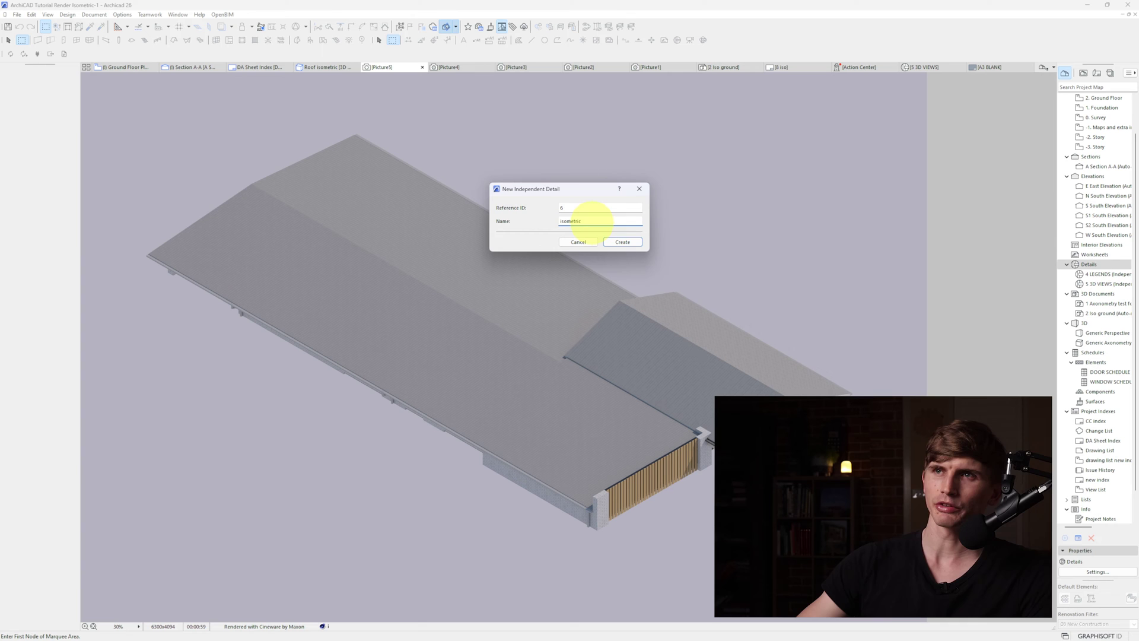
{"action": "type", "text": "isometric"}
{"action": "left_click", "coordinate": [622, 241]}
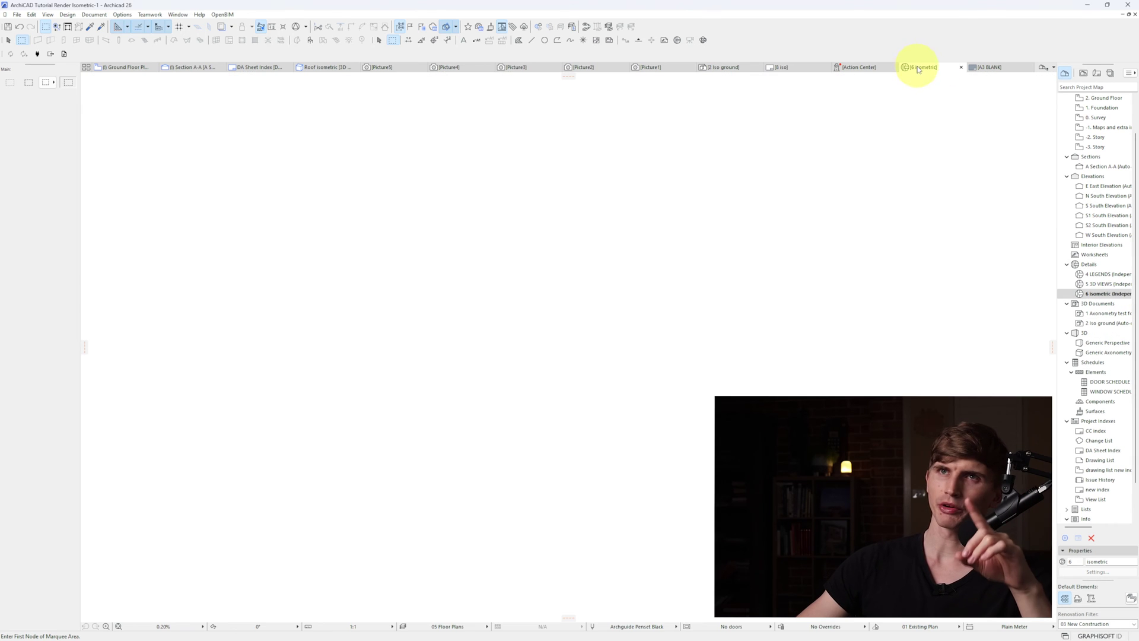
- Copy the finished roof render and paste it into the 6 isometric detail
{"action": "left_click", "coordinate": [391, 72]}
{"action": "right_click", "coordinate": [606, 173]}
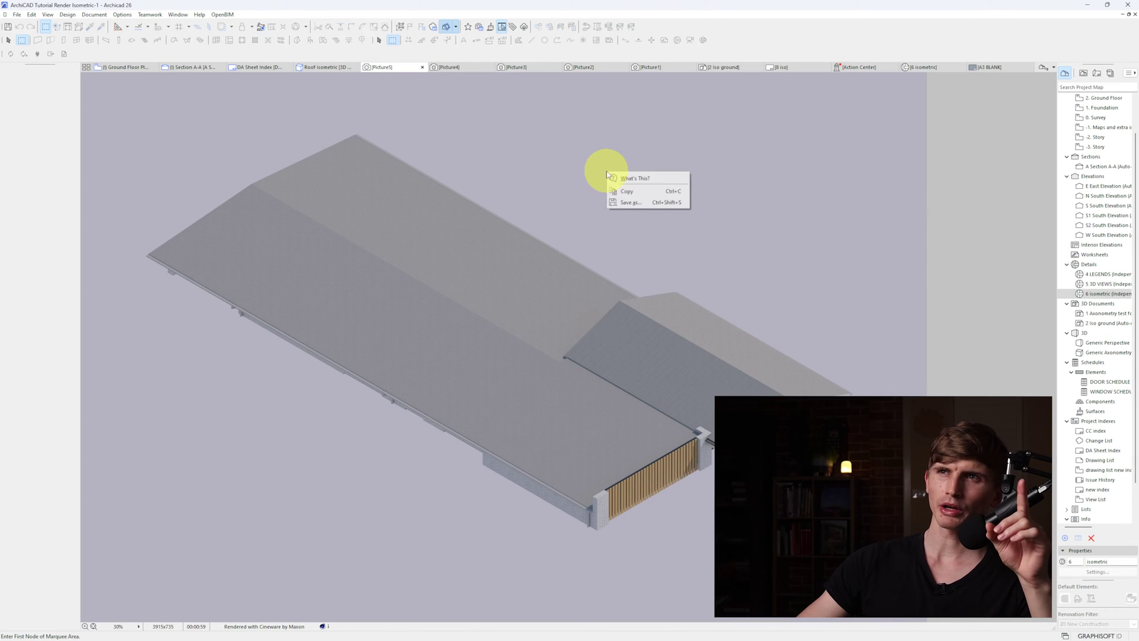
{"action": "left_click", "coordinate": [626, 191]}
{"action": "left_click", "coordinate": [914, 67]}
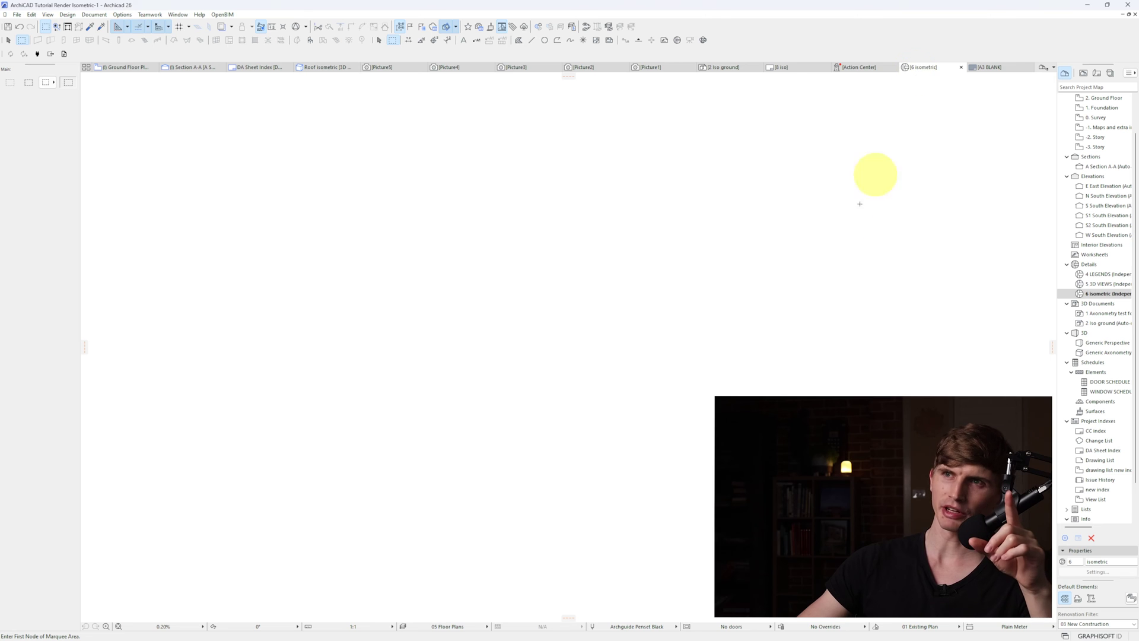
{"action": "right_click", "coordinate": [414, 298]}
{"action": "left_click", "coordinate": [458, 303]}
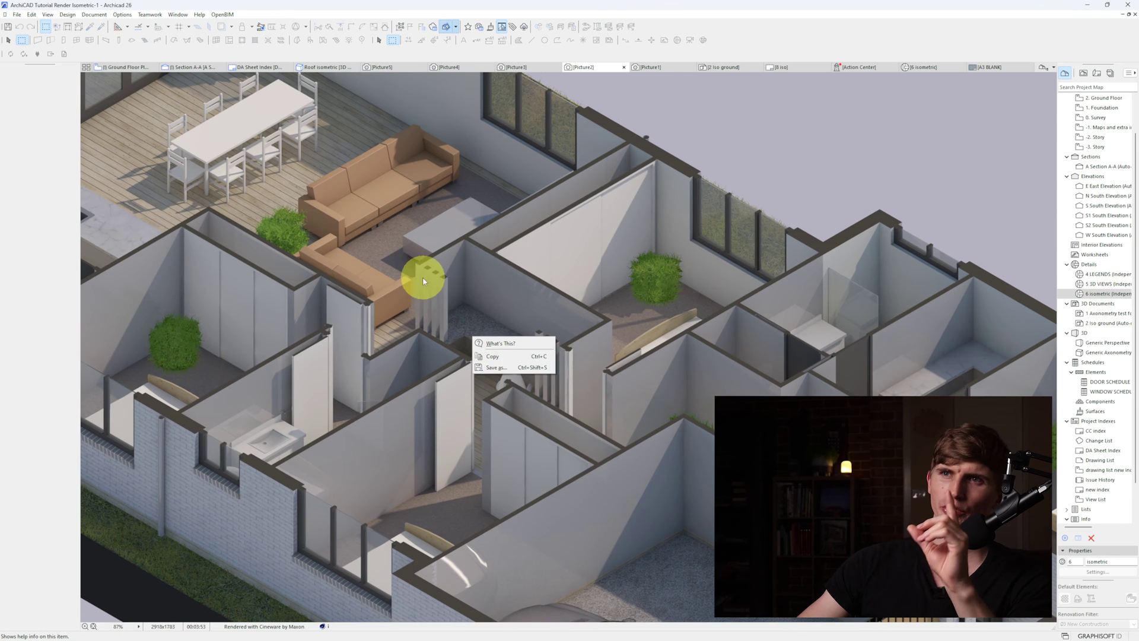
- Copy the ground cutaway render and paste it below the roof image in the detail
{"action": "right_click", "coordinate": [423, 277]}
{"action": "left_click", "coordinate": [451, 298]}
{"action": "right_click", "coordinate": [364, 493]}
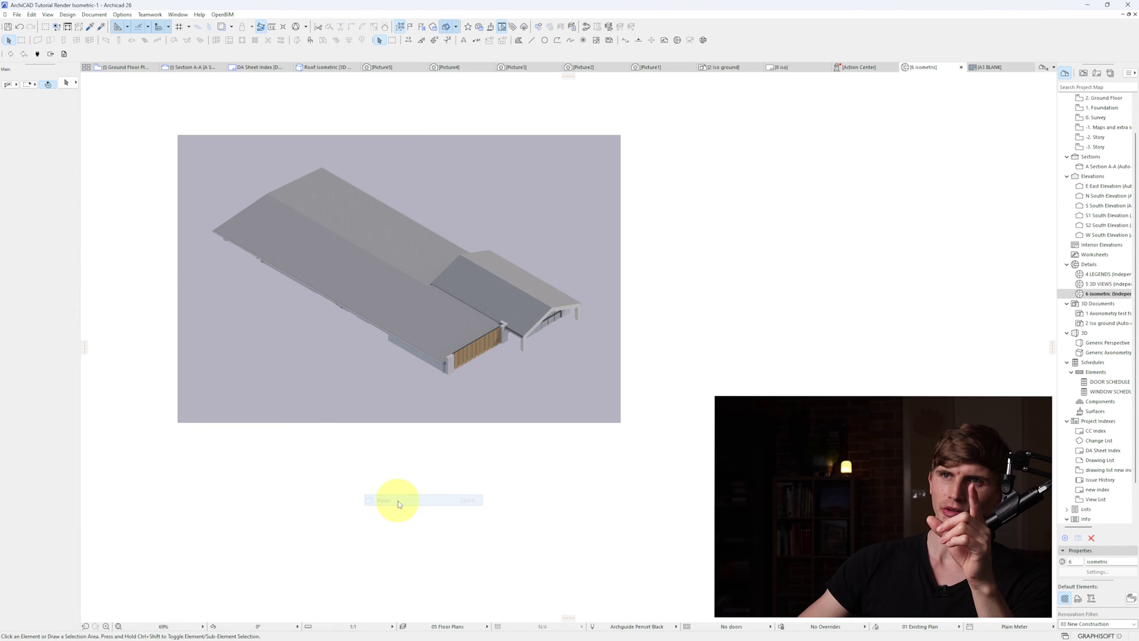
{"action": "left_click", "coordinate": [394, 499]}
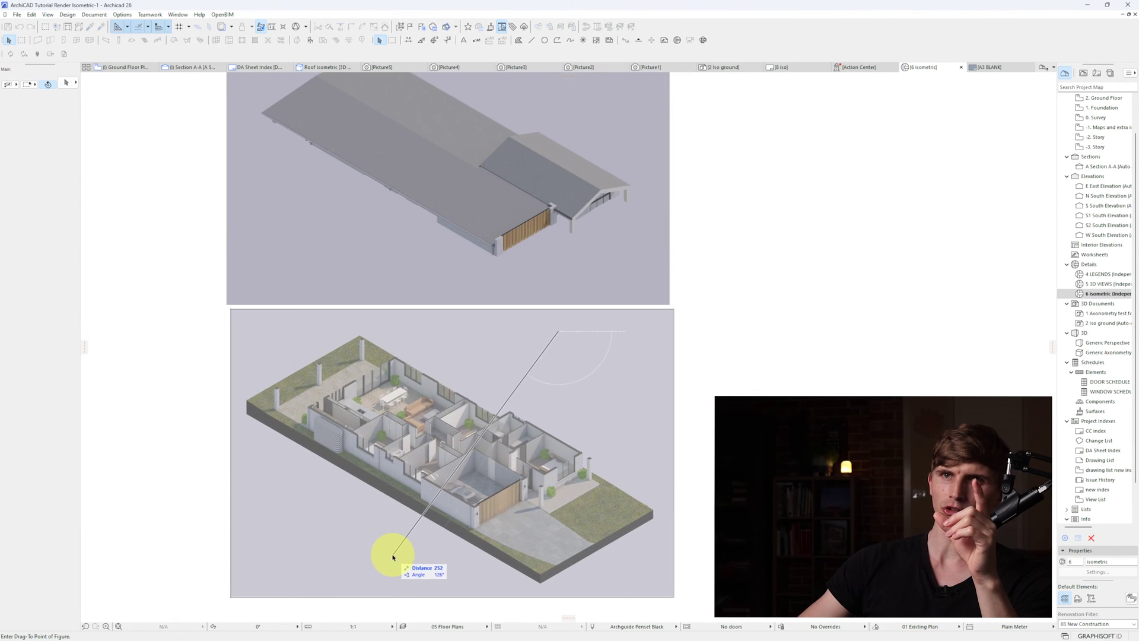
{"action": "left_click", "coordinate": [394, 611]}
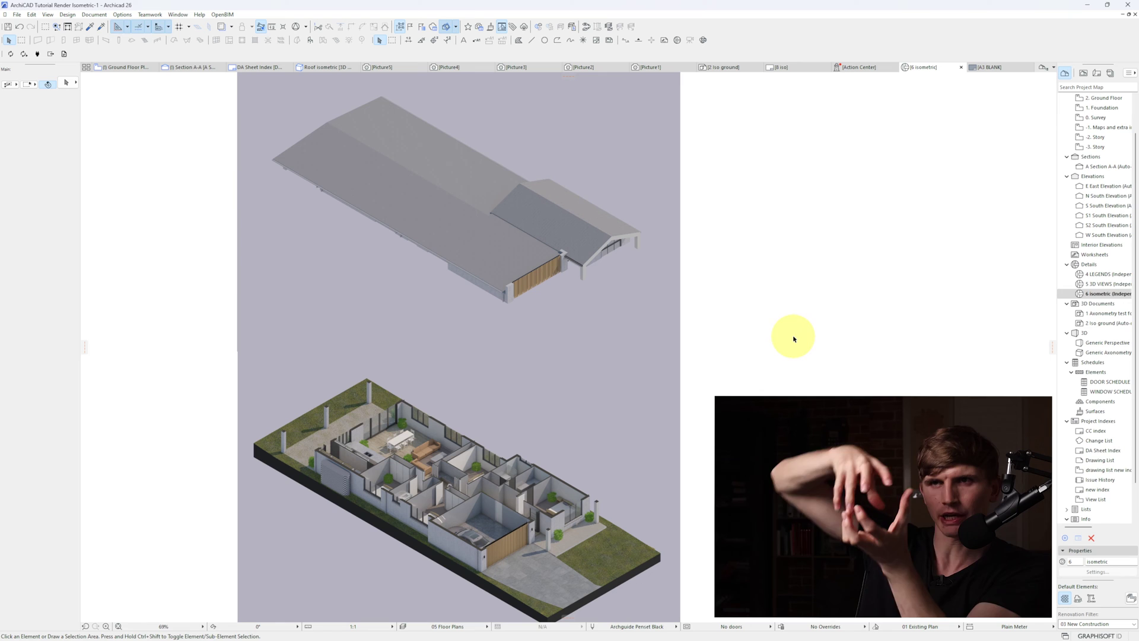
- Save the isometric view, place it on the 8 iso layout, and place a copy below it
{"action": "right_click", "coordinate": [177, 218]}
{"action": "left_click", "coordinate": [213, 261]}
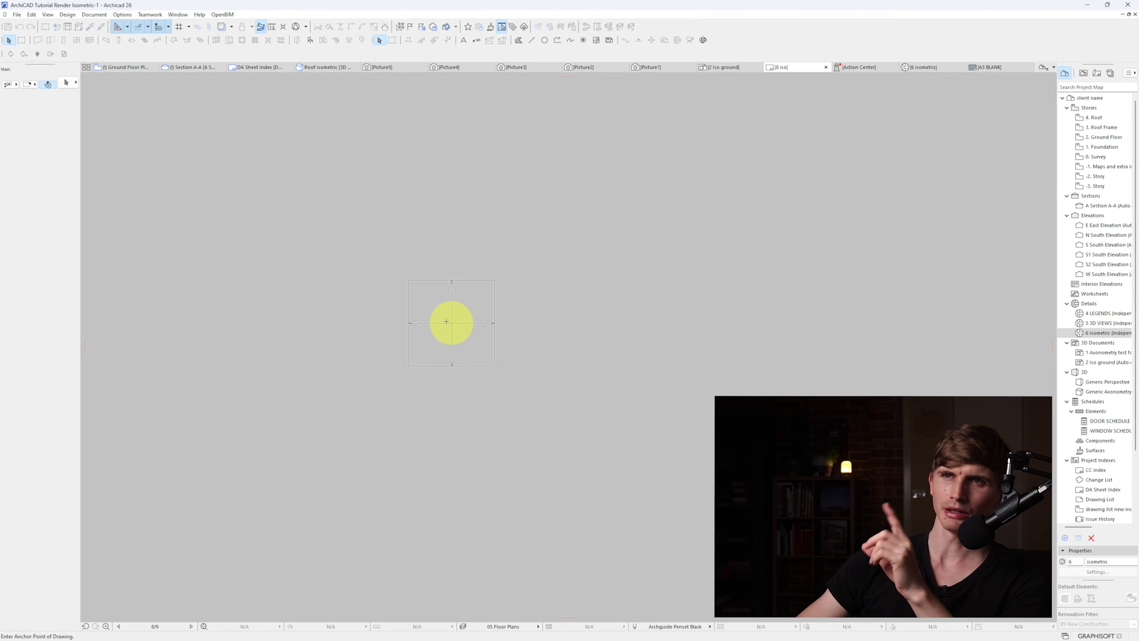
{"action": "left_click", "coordinate": [434, 304]}
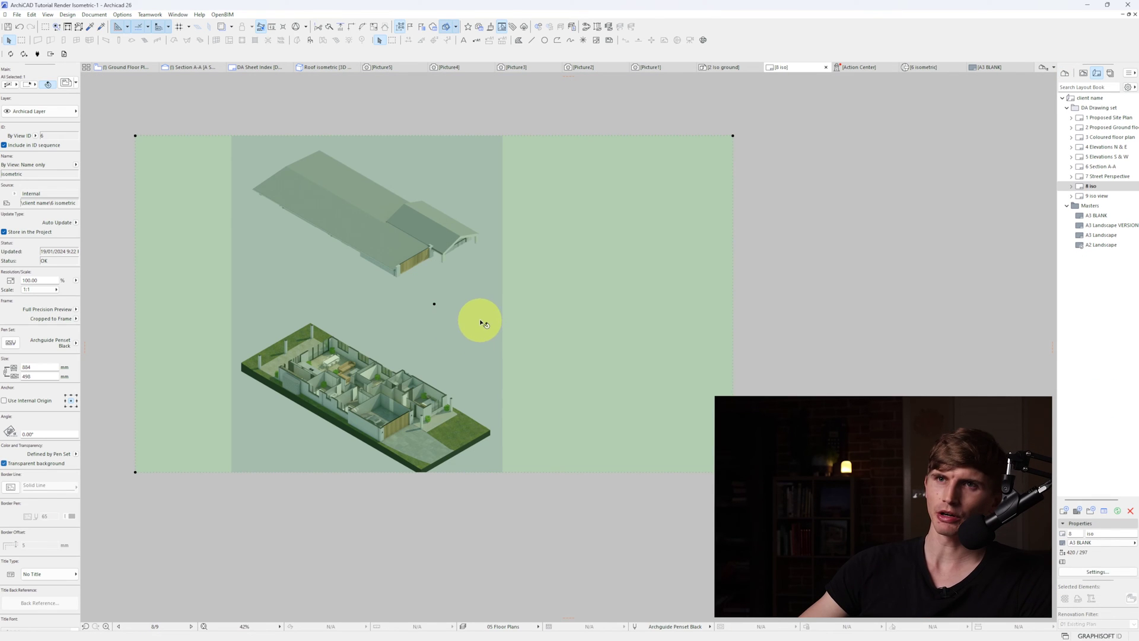
{"action": "left_click", "coordinate": [461, 295]}
{"action": "scroll", "coordinate": [473, 364], "scroll_direction": "down", "scroll_amount": 3}
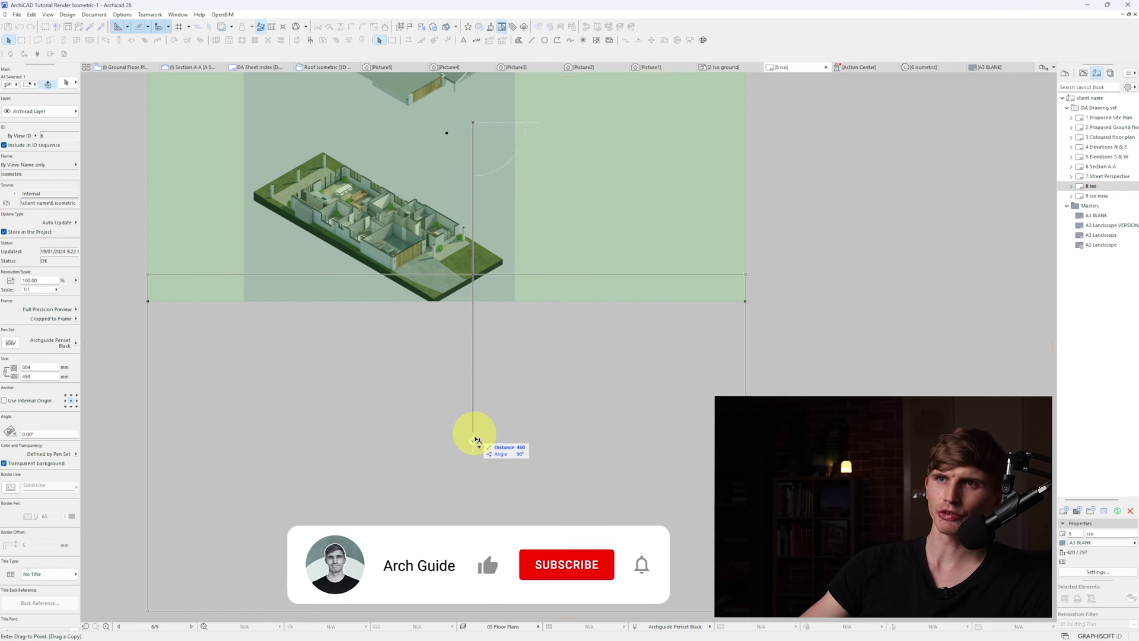
{"action": "left_click", "coordinate": [481, 465]}
- Offset the lower copy's top edge down to crop off the roof, then offset the upper drawing's bottom edge
{"action": "left_click", "coordinate": [532, 309]}
{"action": "left_click", "coordinate": [611, 354]}
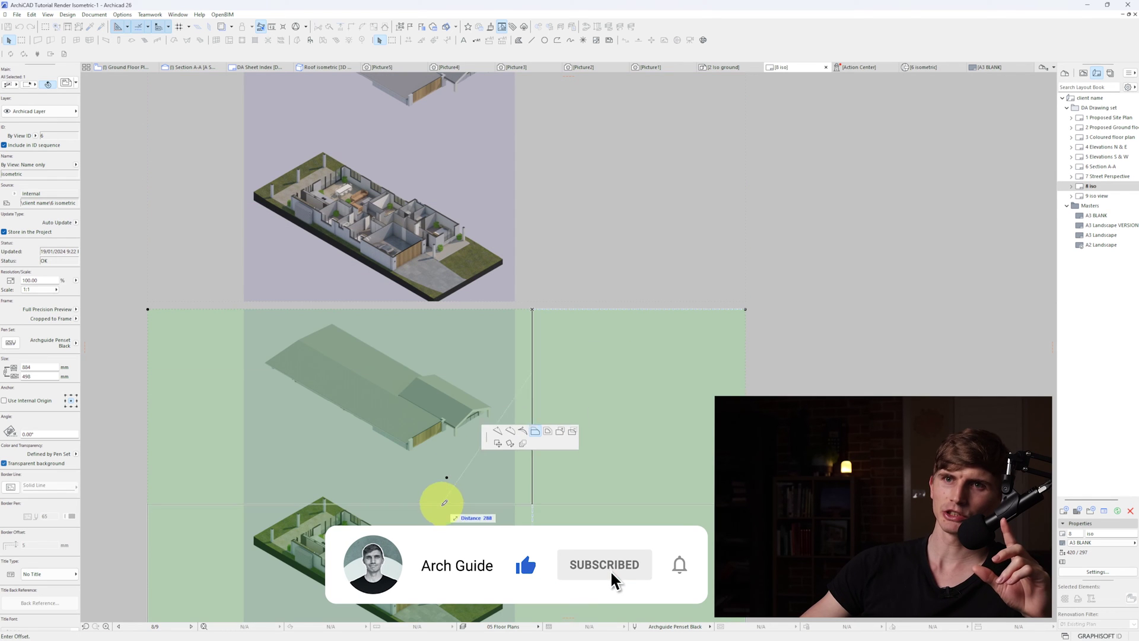
{"action": "left_click", "coordinate": [451, 493]}
{"action": "left_click", "coordinate": [529, 300]}
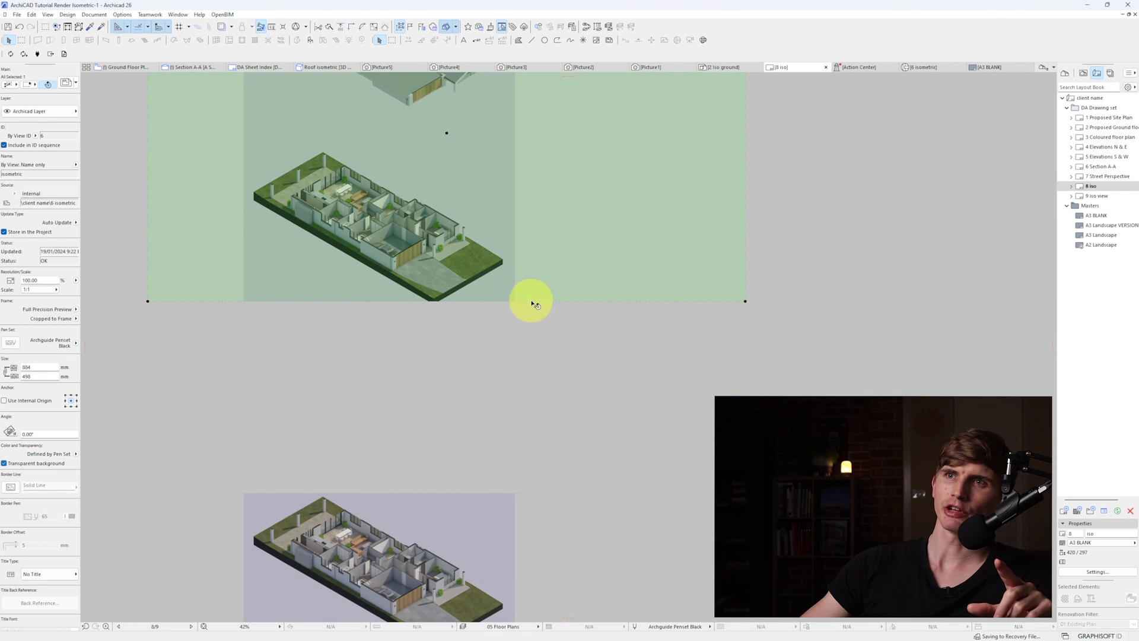
{"action": "left_click", "coordinate": [530, 300]}
{"action": "left_click", "coordinate": [613, 324]}
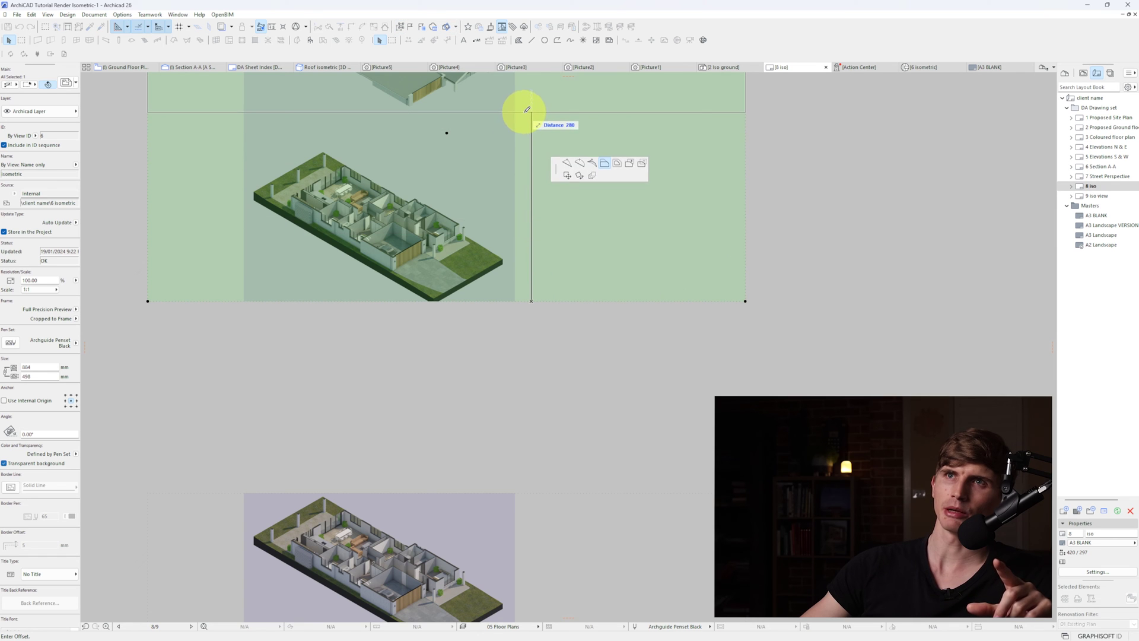
- Crop the upper drawing to just the roof and draw a dashed guide line up from a pillar top
{"action": "left_click", "coordinate": [527, 110]}
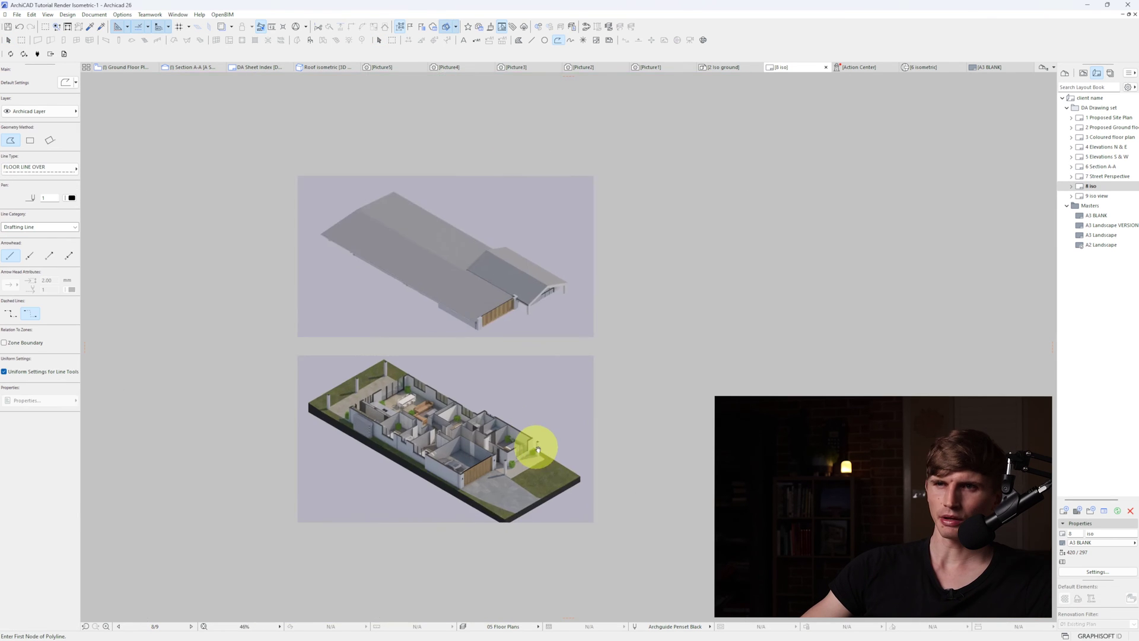
{"action": "scroll", "coordinate": [534, 460], "scroll_direction": "up", "scroll_amount": 6}
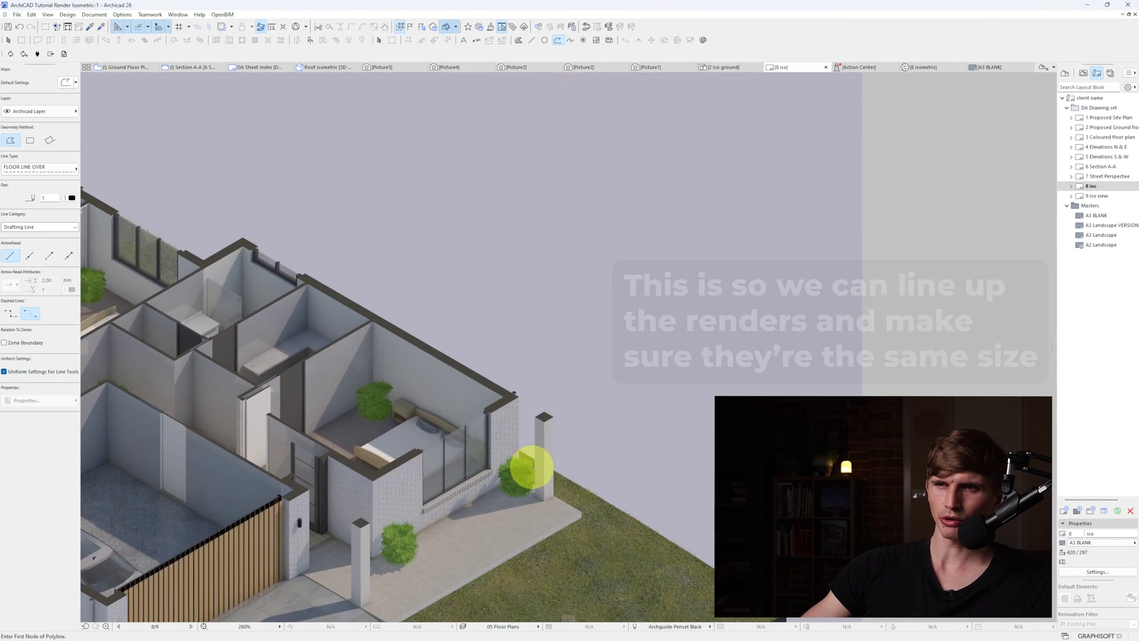
{"action": "left_click", "coordinate": [545, 415]}
{"action": "scroll", "coordinate": [546, 296], "scroll_direction": "down", "scroll_amount": 5}
{"action": "double_click", "coordinate": [532, 203]}
- Copy the dashed guide line to another pillar corner
{"action": "key", "text": "Escape"}
{"action": "left_click", "coordinate": [532, 467]}
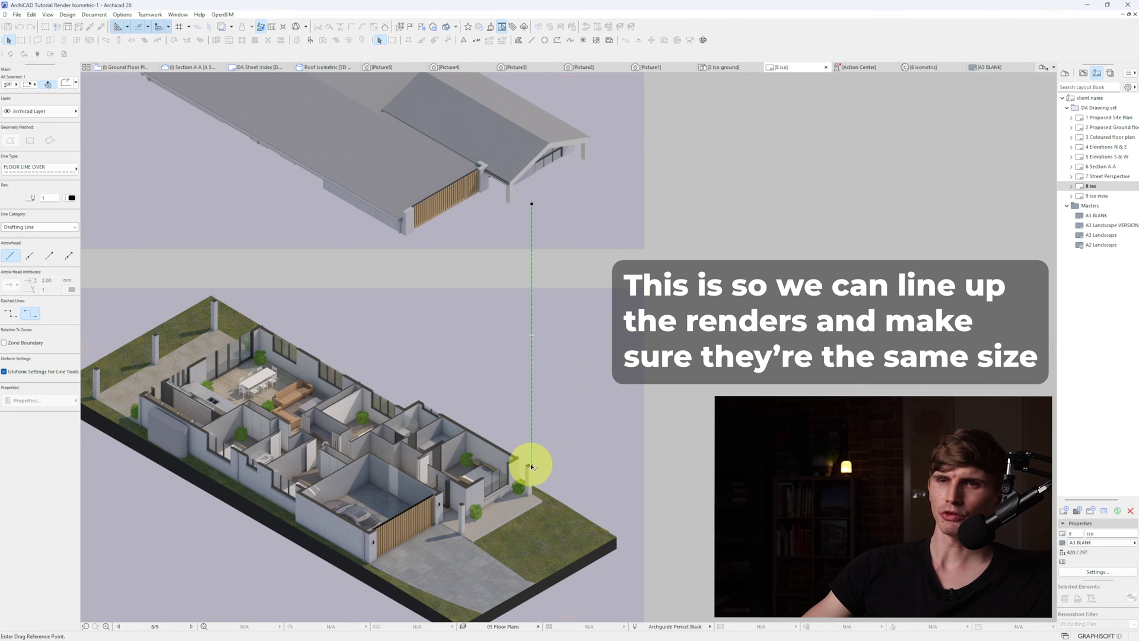
{"action": "key", "text": "ctrl+shift+d"}
{"action": "left_click", "coordinate": [531, 466]}
{"action": "scroll", "coordinate": [369, 543], "scroll_direction": "up", "scroll_amount": 6}
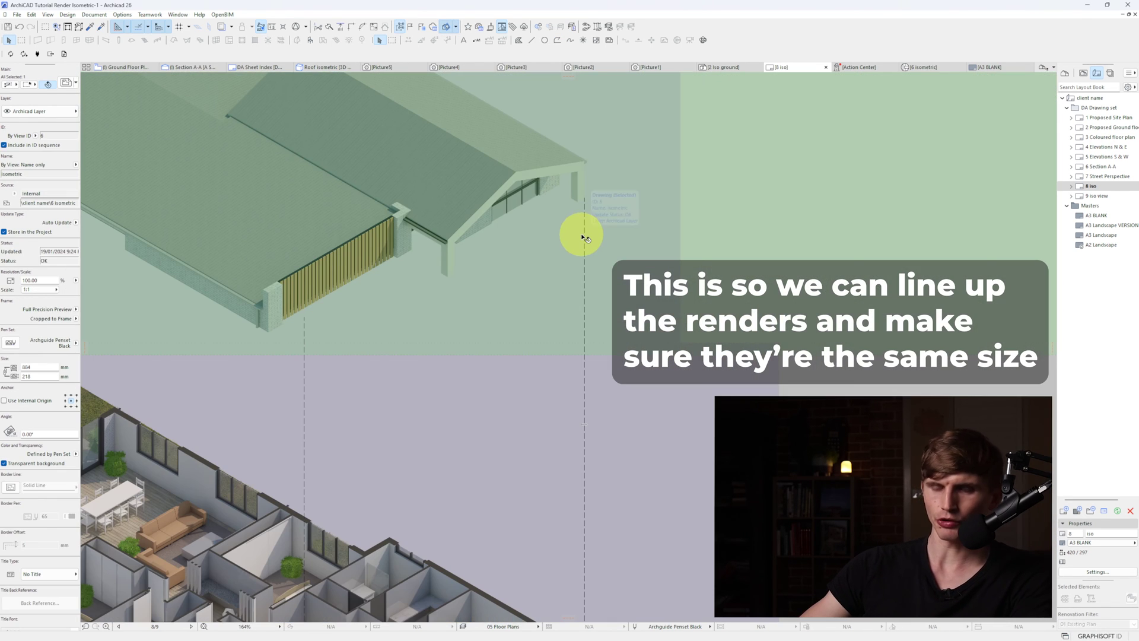
- Resize the roof drawing graphically so the roof matches the house's size
{"action": "key", "text": "ctrl+k"}
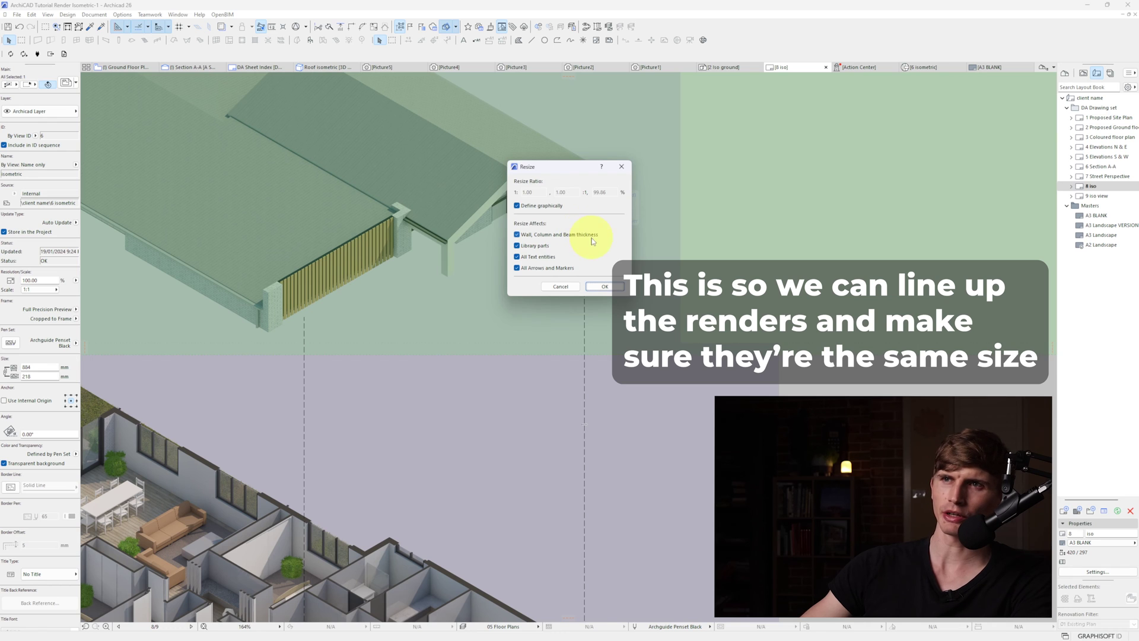
{"action": "key", "text": "Return"}
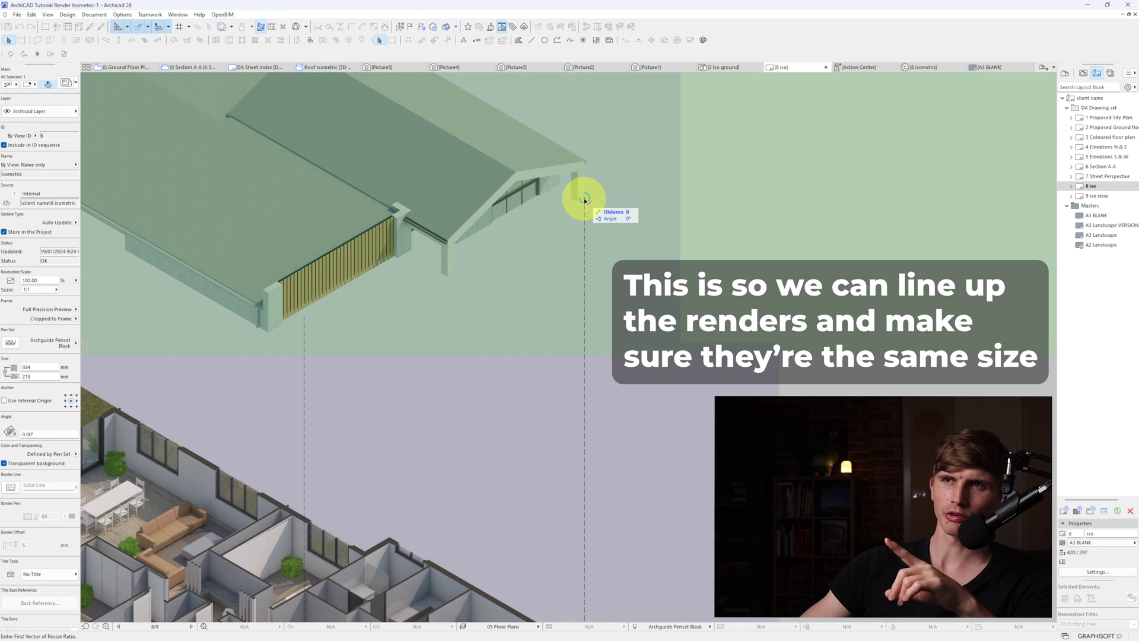
{"action": "scroll", "coordinate": [269, 296], "scroll_direction": "up", "scroll_amount": 5}
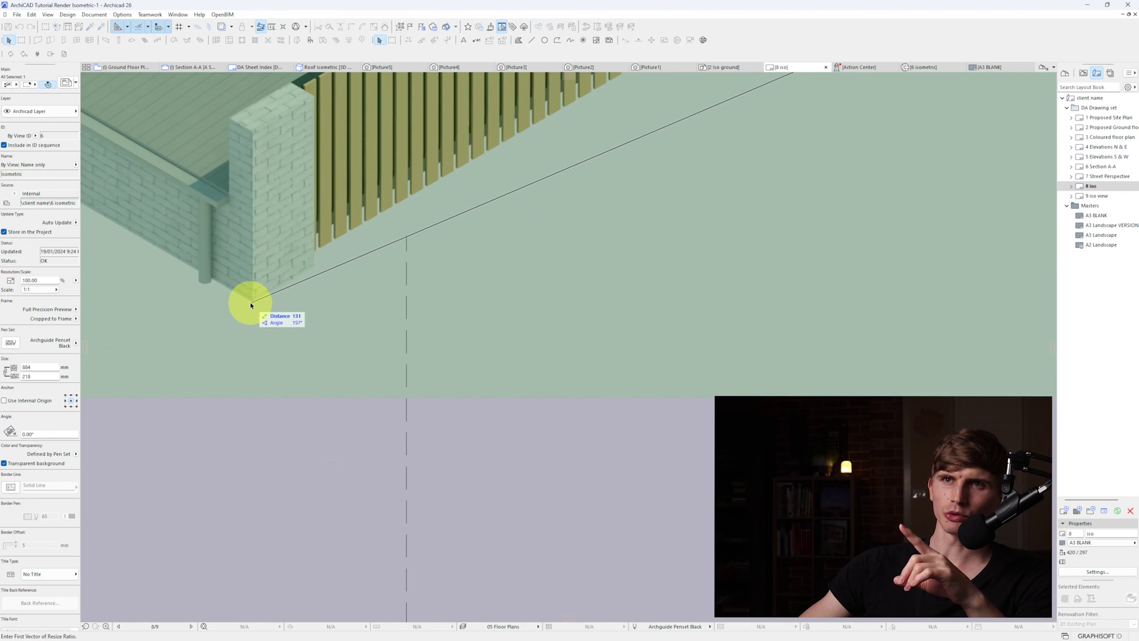
{"action": "left_click", "coordinate": [251, 303]}
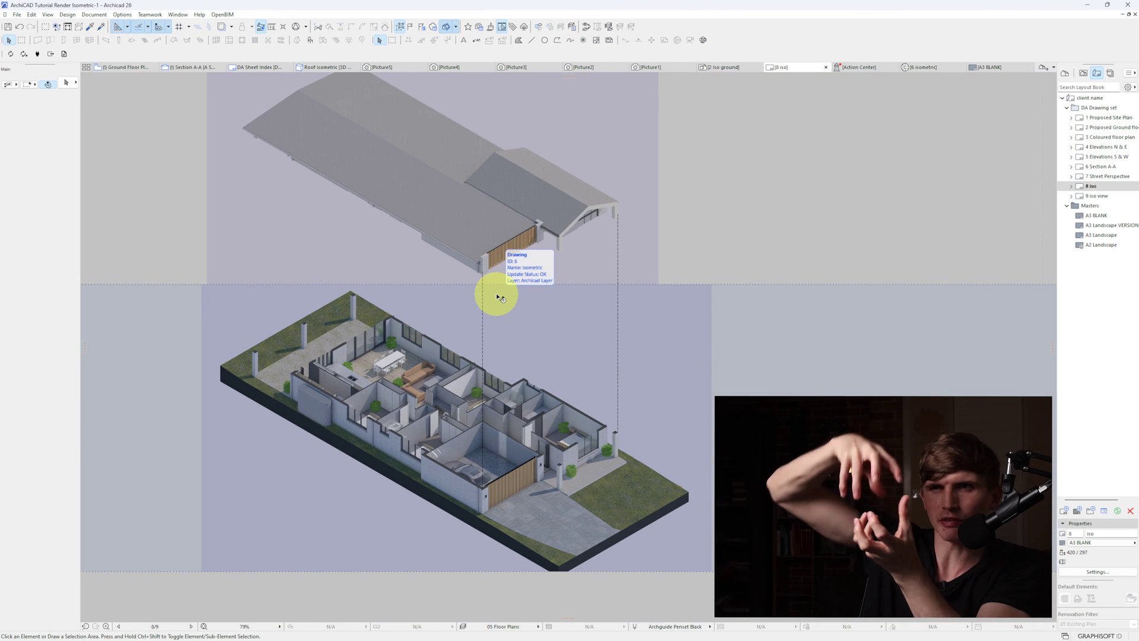
- Add a corner to the roof drawing's frame and move the roof render lower above the house
{"action": "left_click", "coordinate": [497, 297]}
{"action": "left_click", "coordinate": [195, 283]}
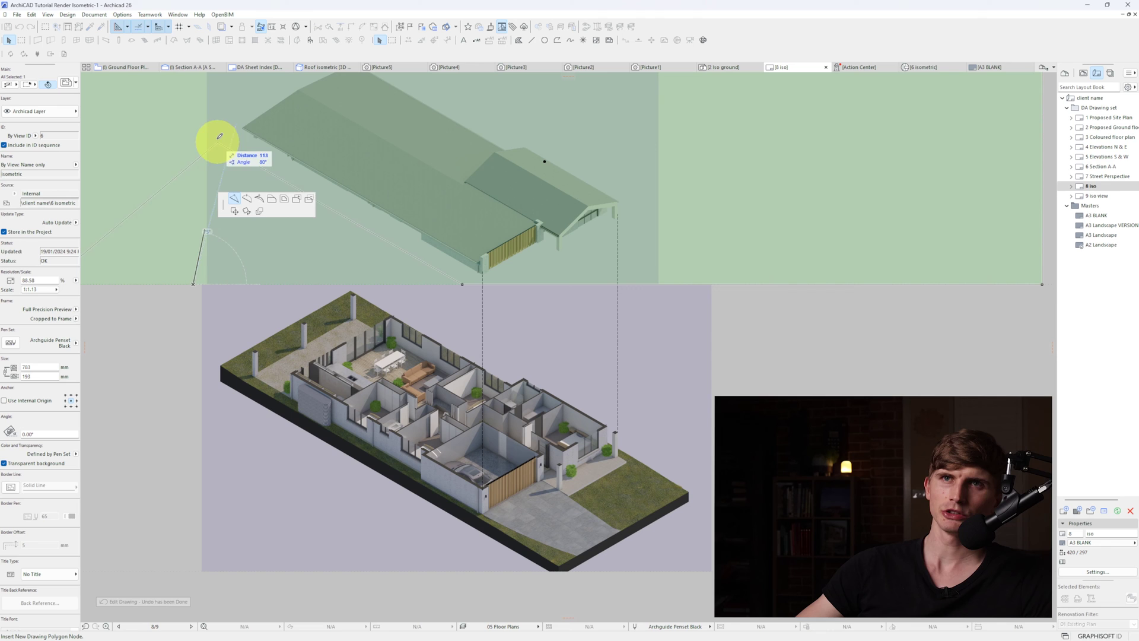
{"action": "left_click", "coordinate": [198, 121]}
{"action": "left_click", "coordinate": [493, 284]}
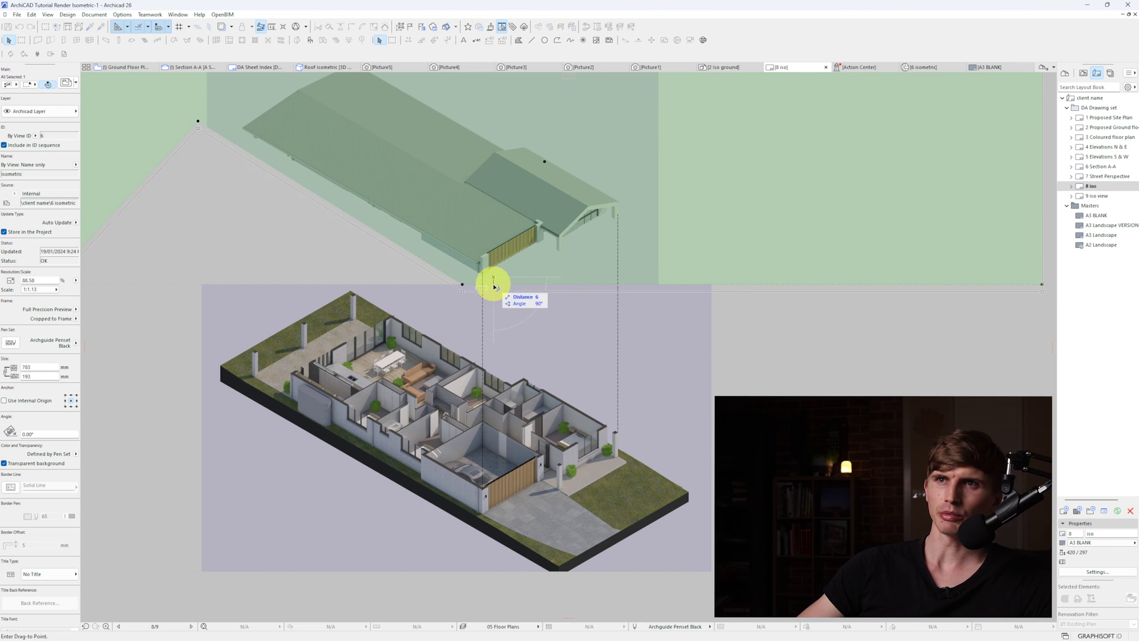
{"action": "left_click", "coordinate": [498, 339]}
{"action": "key", "text": "Escape"}
- Reshape the house drawing's frame with new corners beside and left of the roof render
{"action": "left_click", "coordinate": [652, 399]}
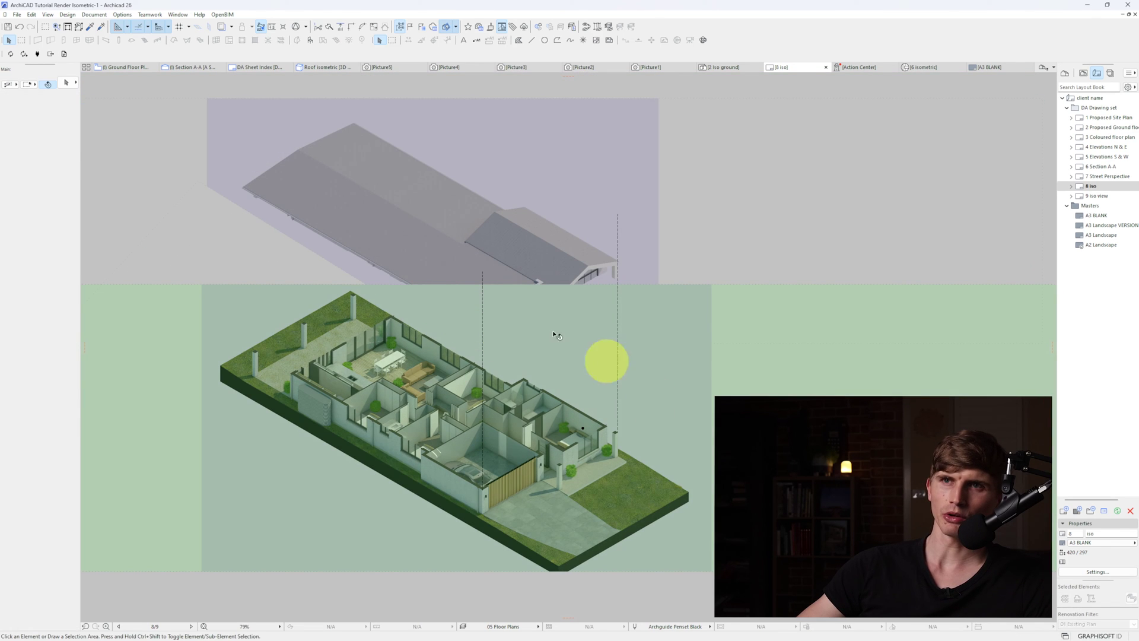
{"action": "left_click", "coordinate": [339, 285]}
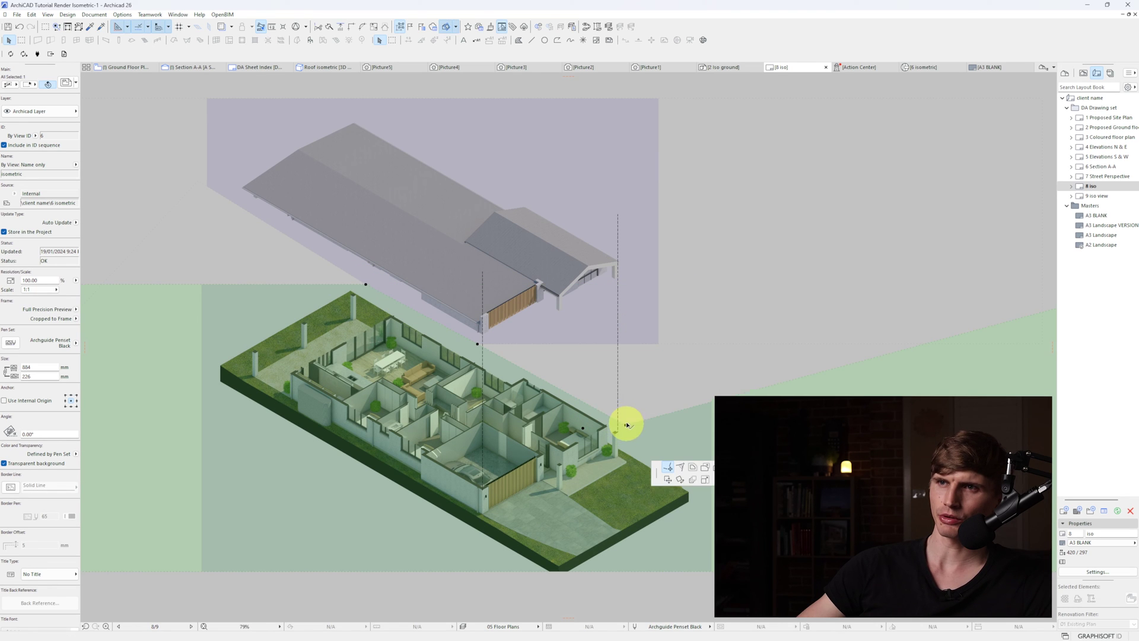
{"action": "left_click", "coordinate": [659, 343]}
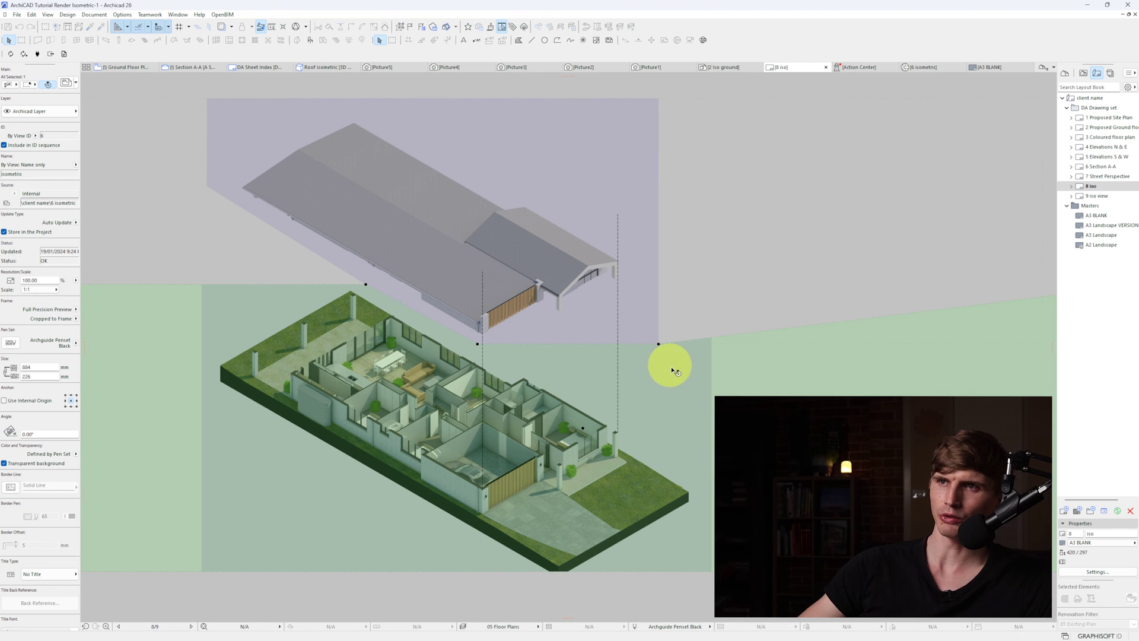
{"action": "left_click", "coordinate": [211, 284]}
{"action": "left_click", "coordinate": [208, 185]}
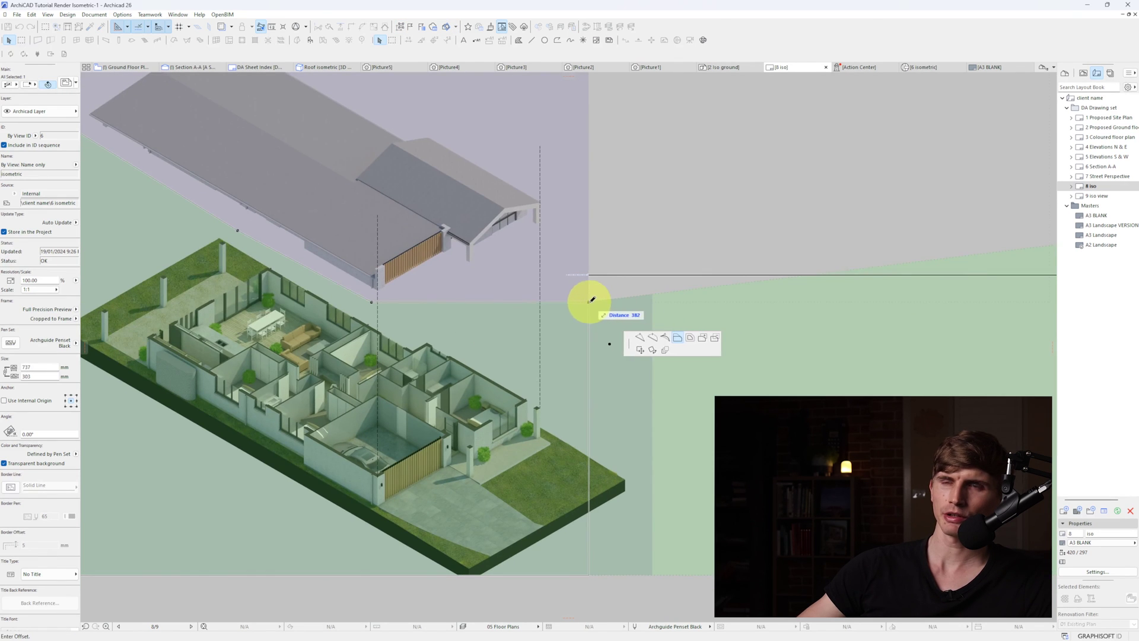
- Move a guide line's top end onto the roof corner
{"action": "left_click", "coordinate": [590, 302]}
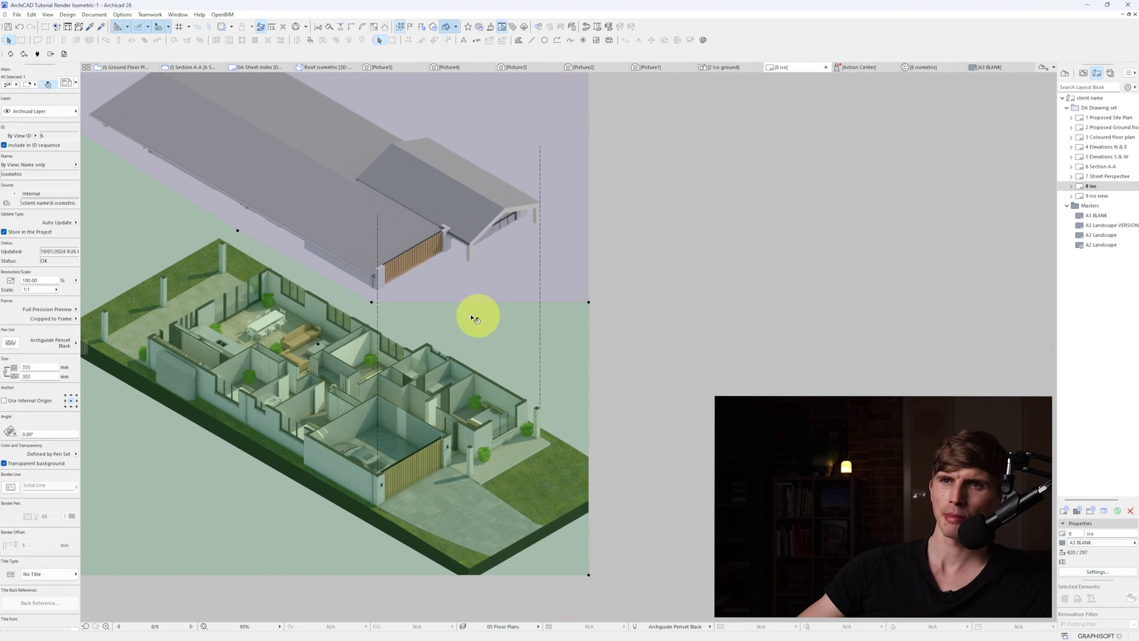
{"action": "middle_click_drag", "start_coordinate": [424, 294], "coordinate": [448, 315]}
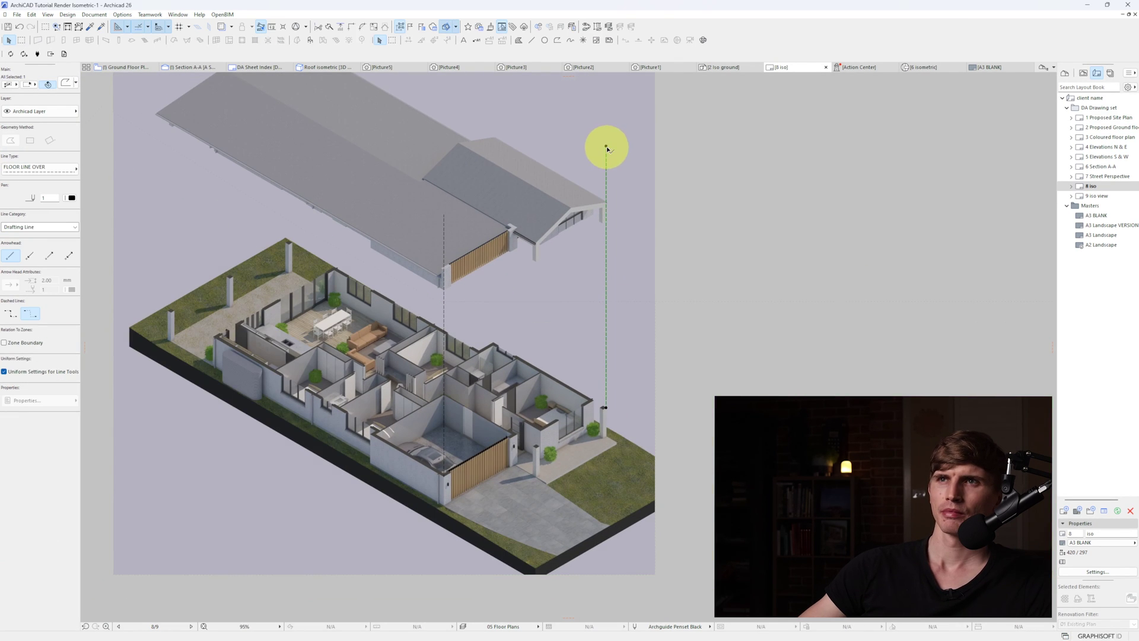
{"action": "left_click", "coordinate": [605, 146]}
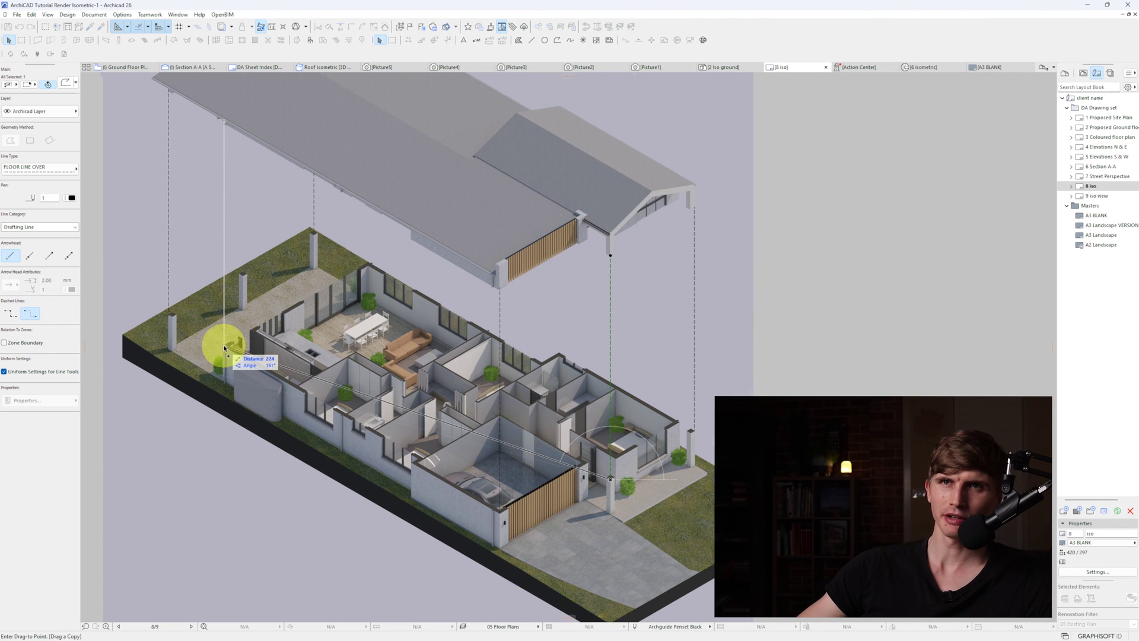
- Deselect everything on the finished exploded layout
{"action": "left_click", "coordinate": [667, 404]}
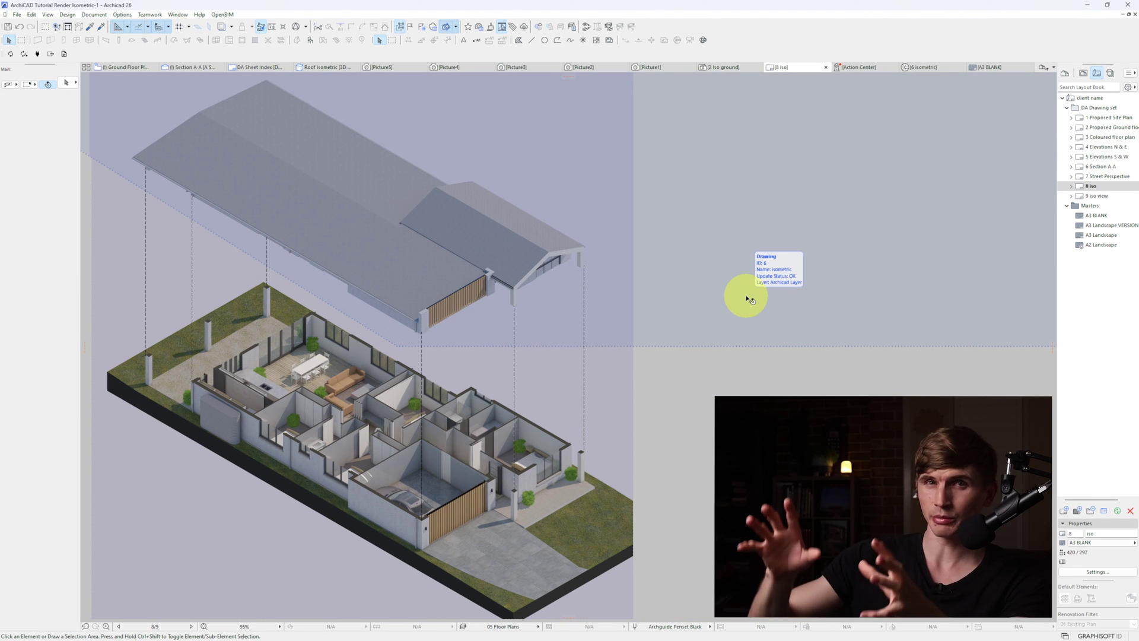